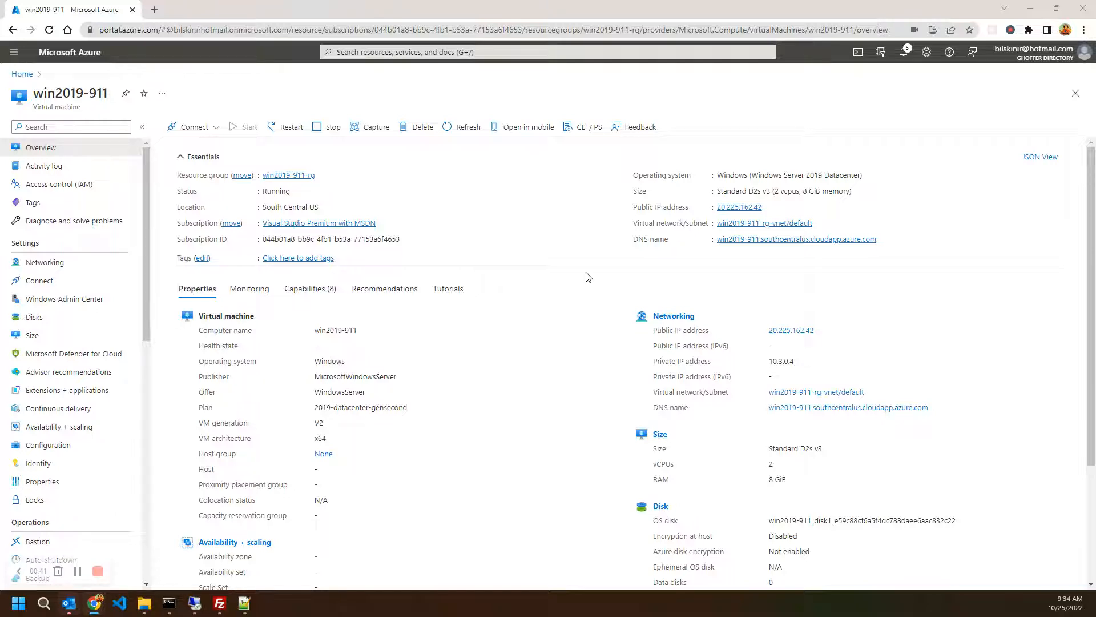
- View the win2019-911 VM's inbound port rules, then switch to its remote desktop session and display the Solution Architecture diagram
left_click(63, 266)
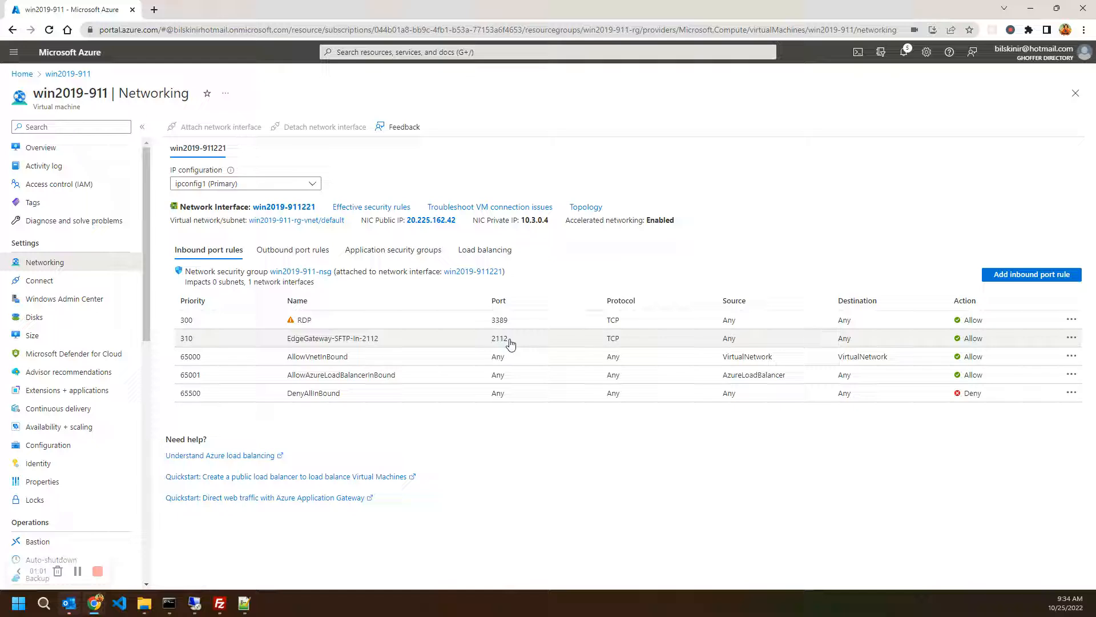
left_click(195, 603)
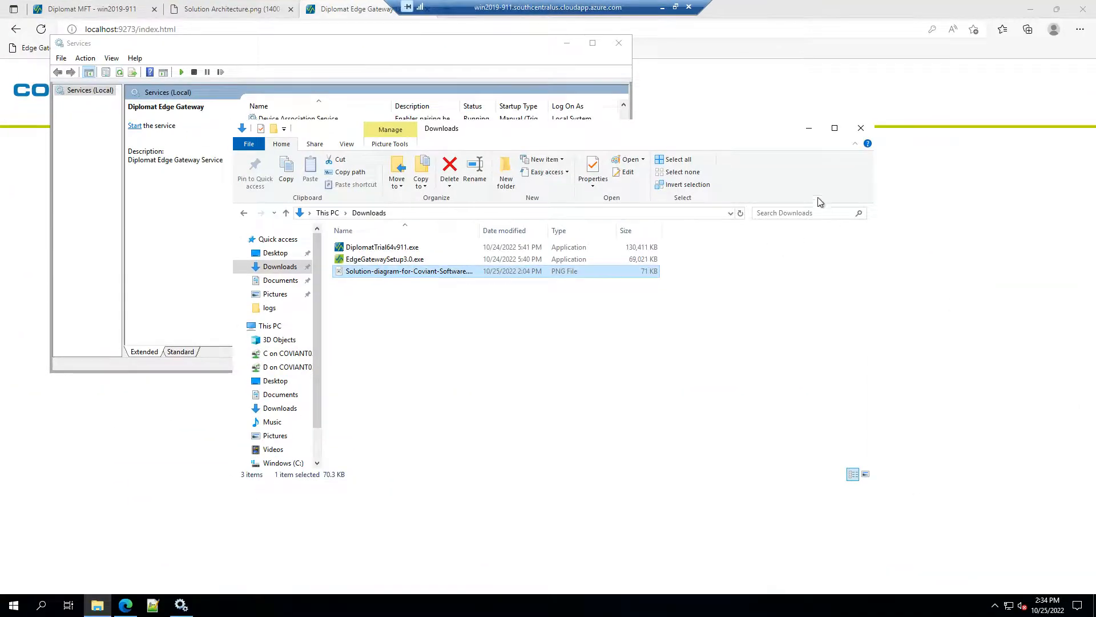
left_click(809, 129)
left_click(566, 43)
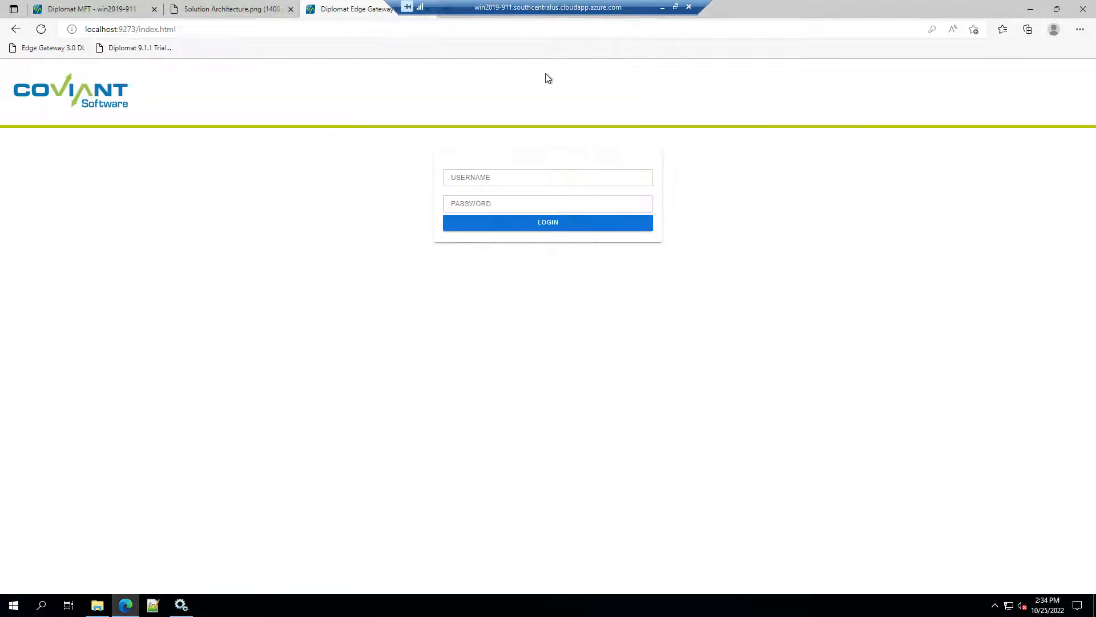
left_click(225, 9)
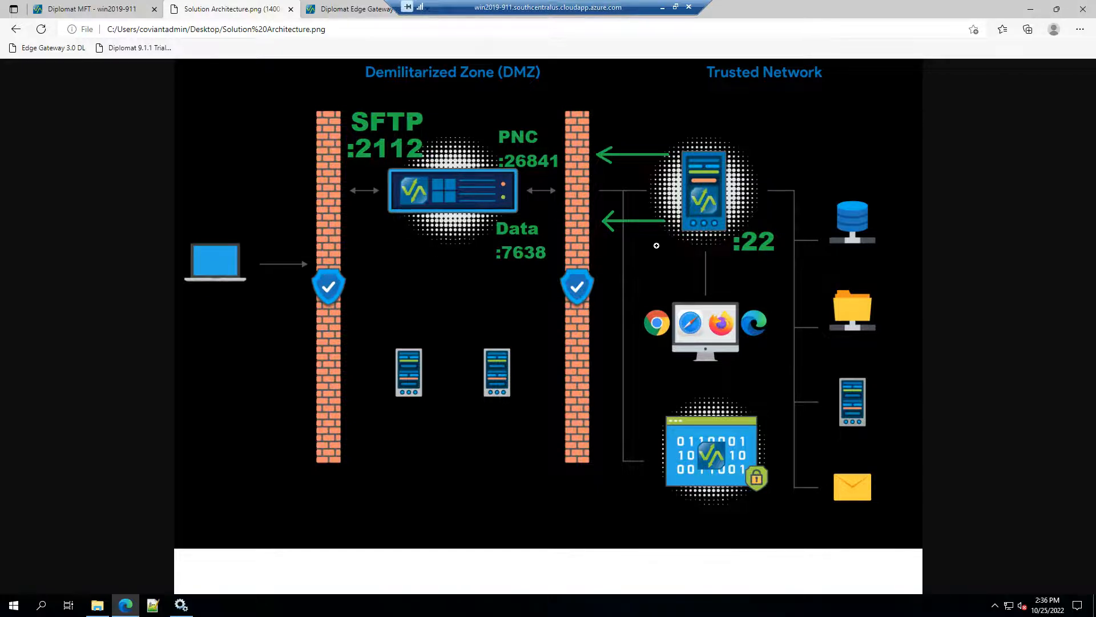
- Locate the DiplomatTrial64v911.exe and EdgeGatewaySetup3.0.exe installers in the Downloads folder
left_click(97, 605)
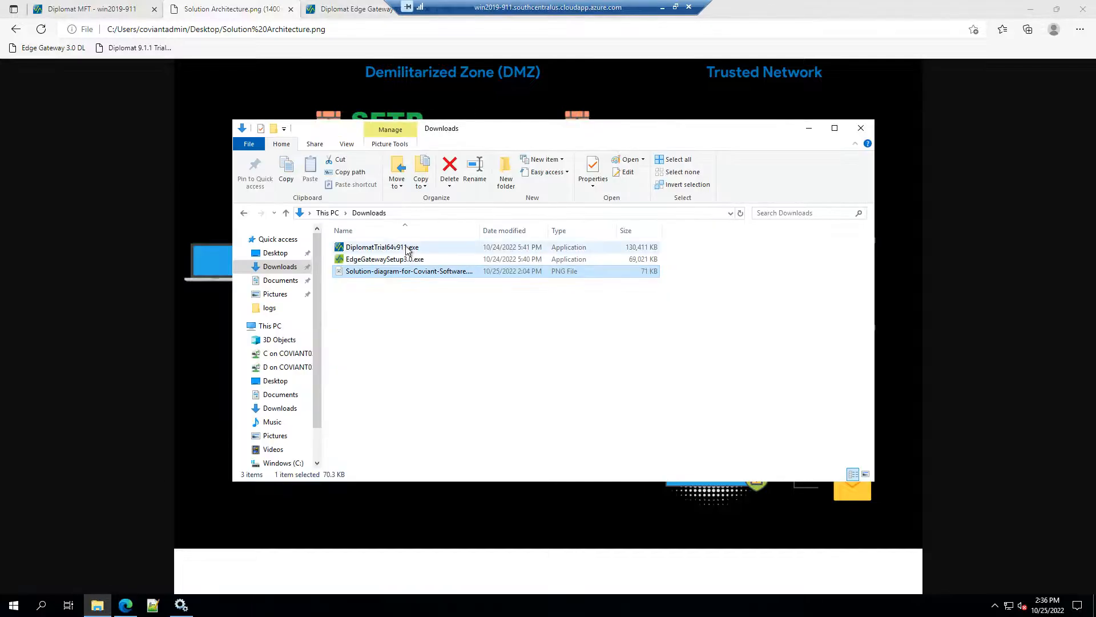
left_click(409, 249)
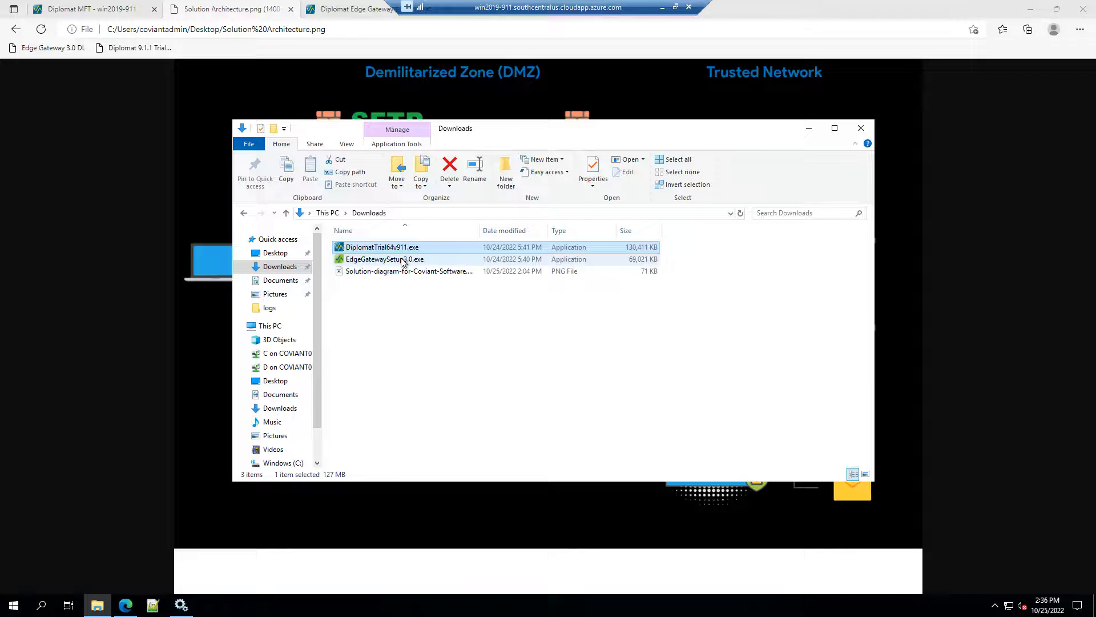
left_click(385, 265)
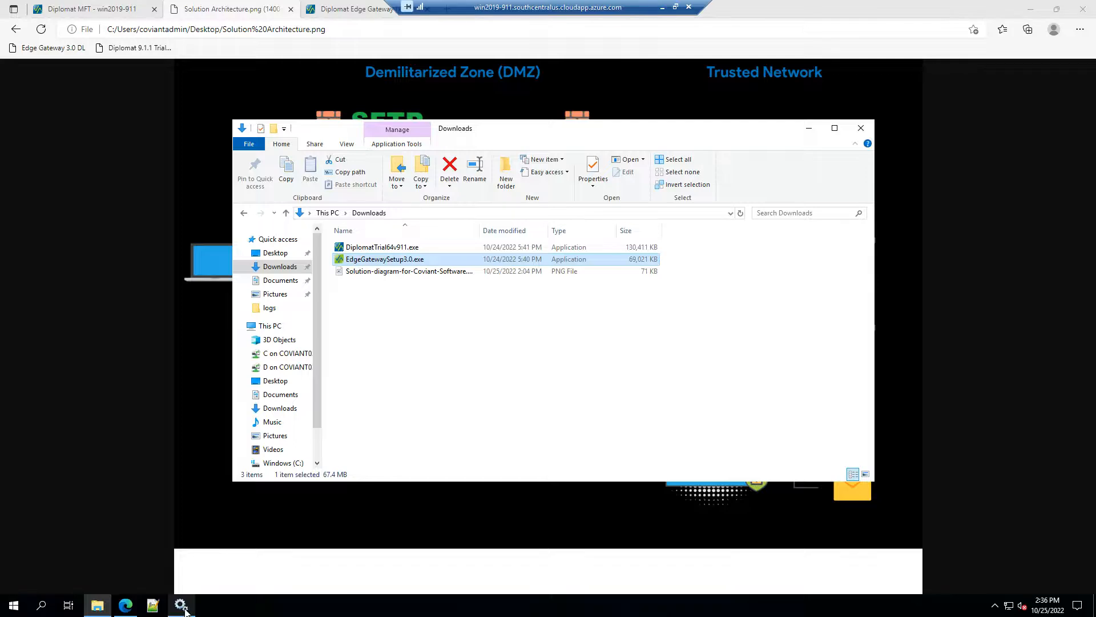
- Check the log-on account of the Diplomat Edge Gateway service in Windows Services and close its properties without changes
left_click(181, 605)
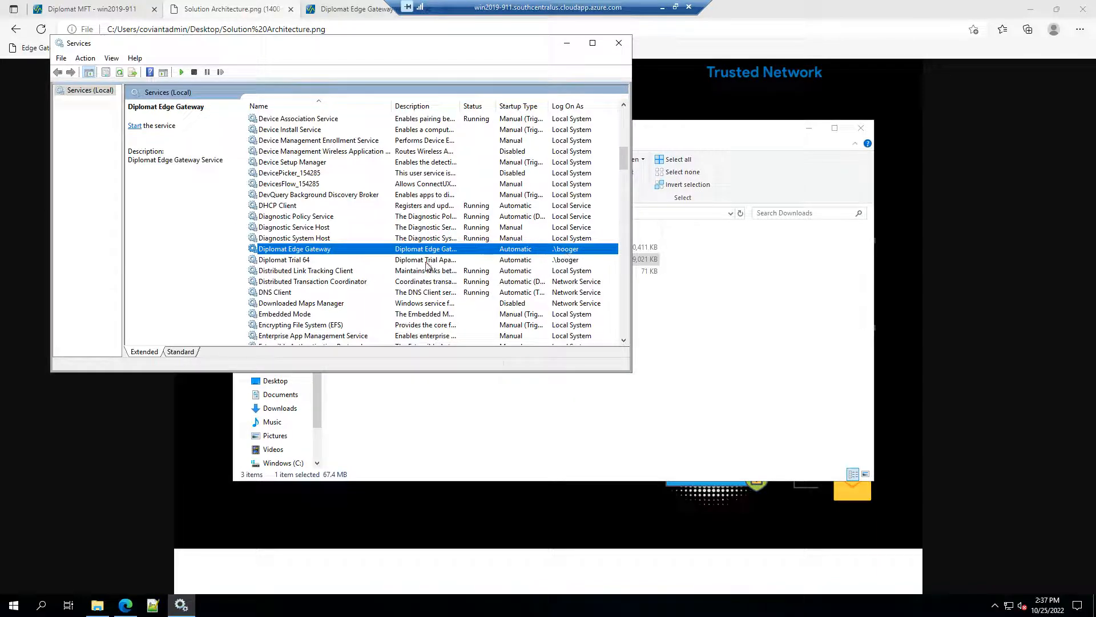
double_click(320, 252)
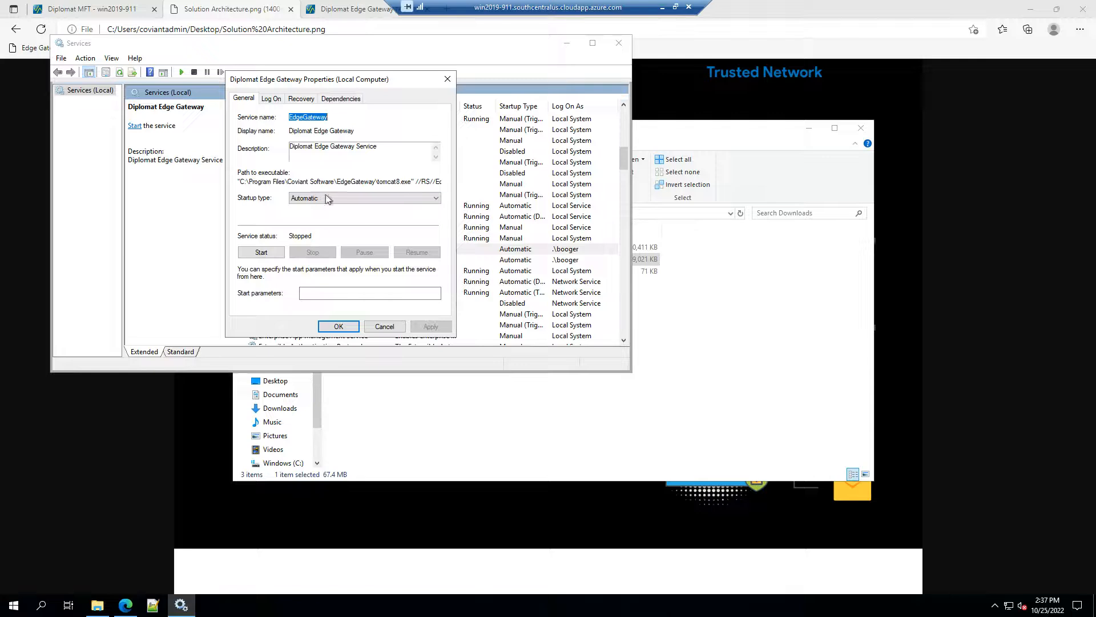
left_click(271, 98)
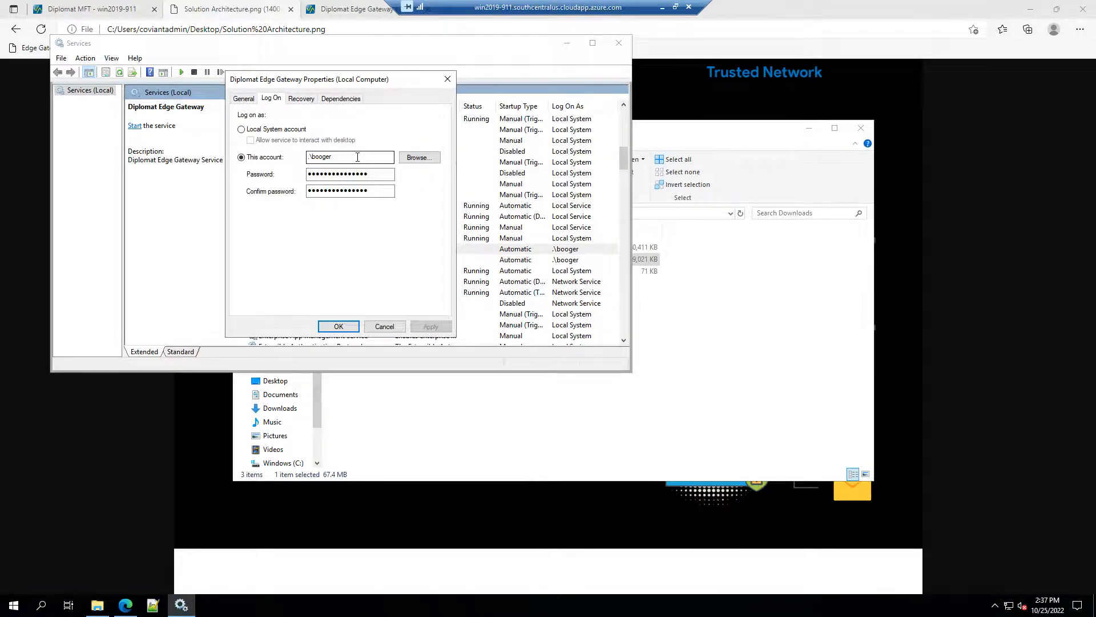
left_click_drag(365, 158, 308, 157)
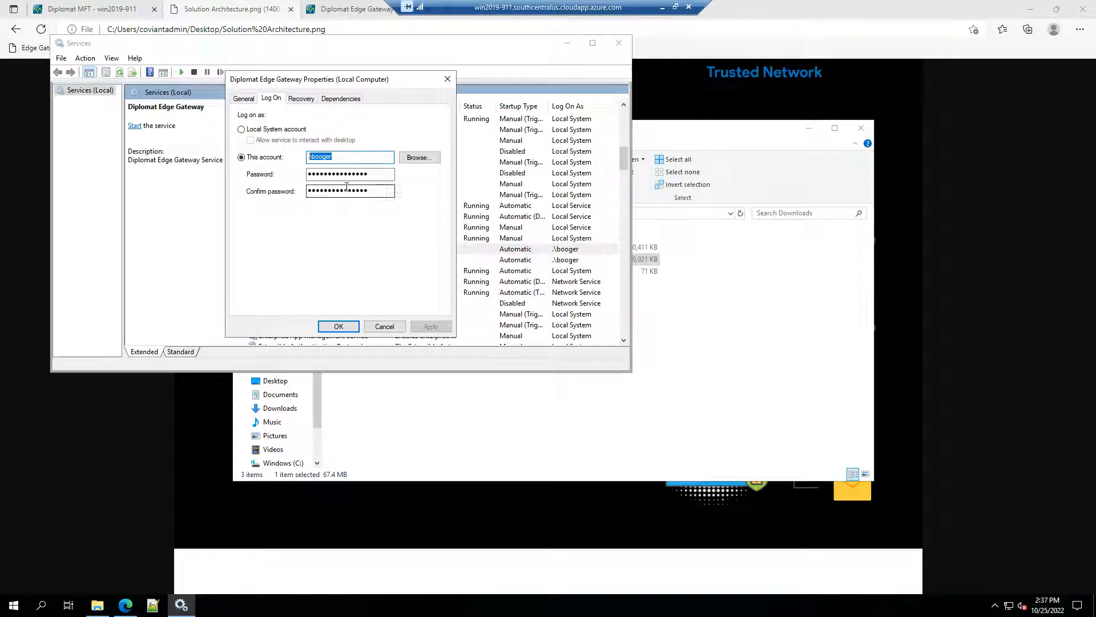
left_click(384, 326)
left_click(587, 249)
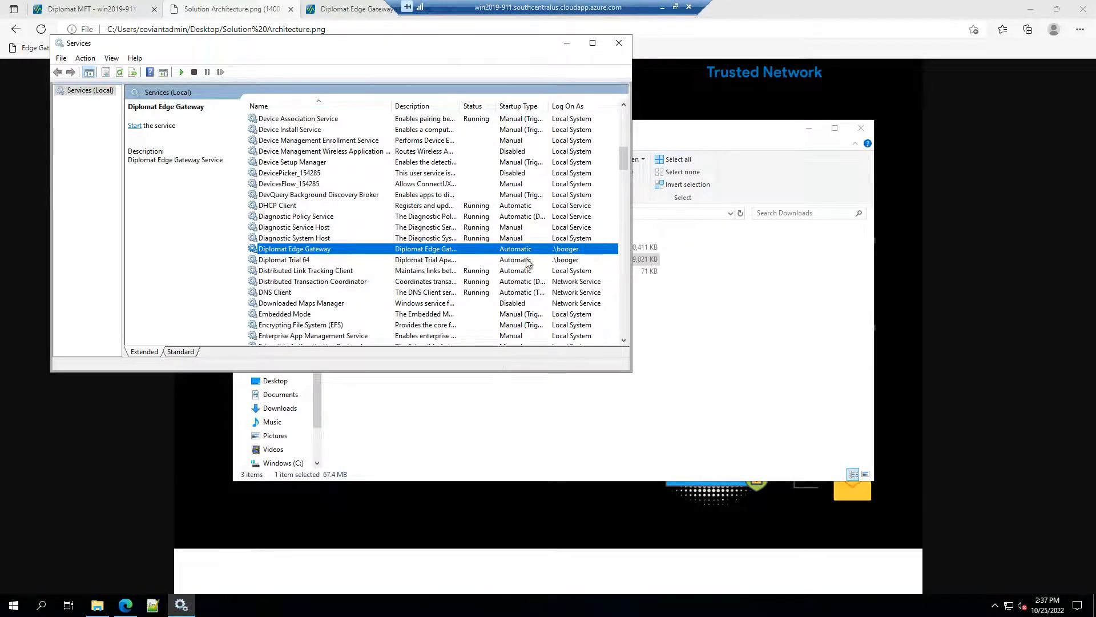
- Start the Diplomat Edge Gateway and Diplomat Trial 64 services, then minimize the Services and Downloads windows
left_click(324, 262)
left_click(324, 252)
left_click(324, 261)
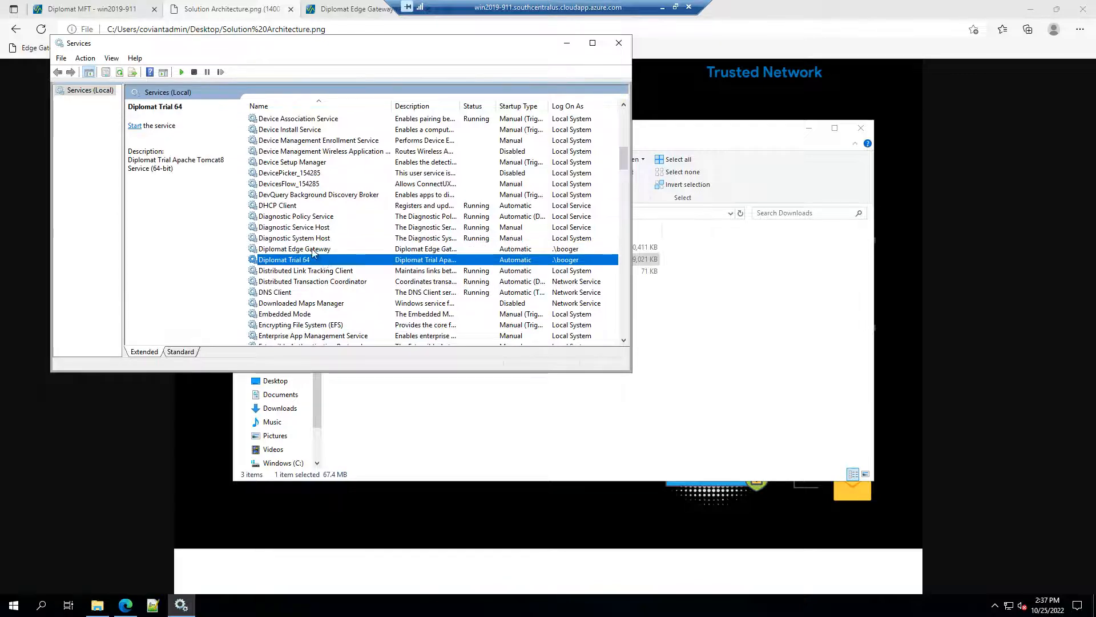
left_click(314, 252)
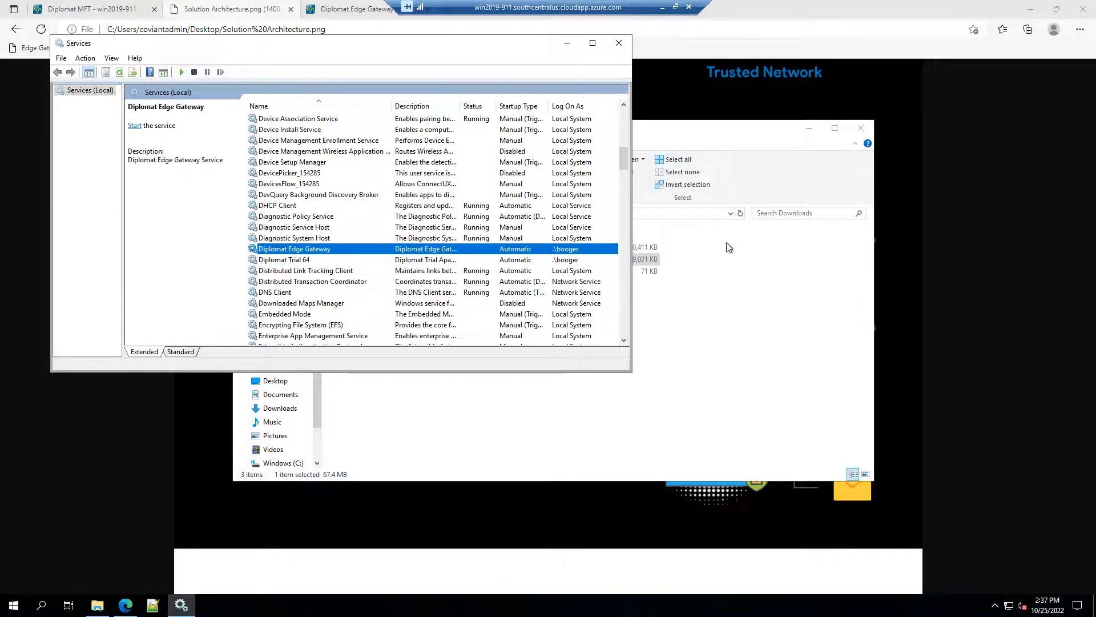
left_click(182, 72)
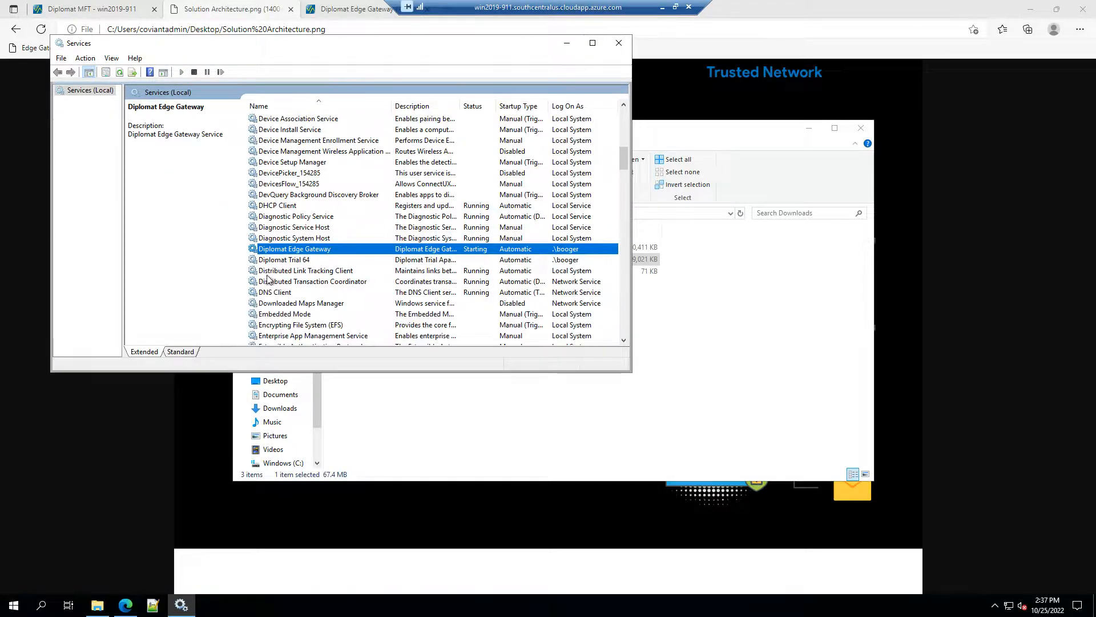
key("Down")
left_click(179, 72)
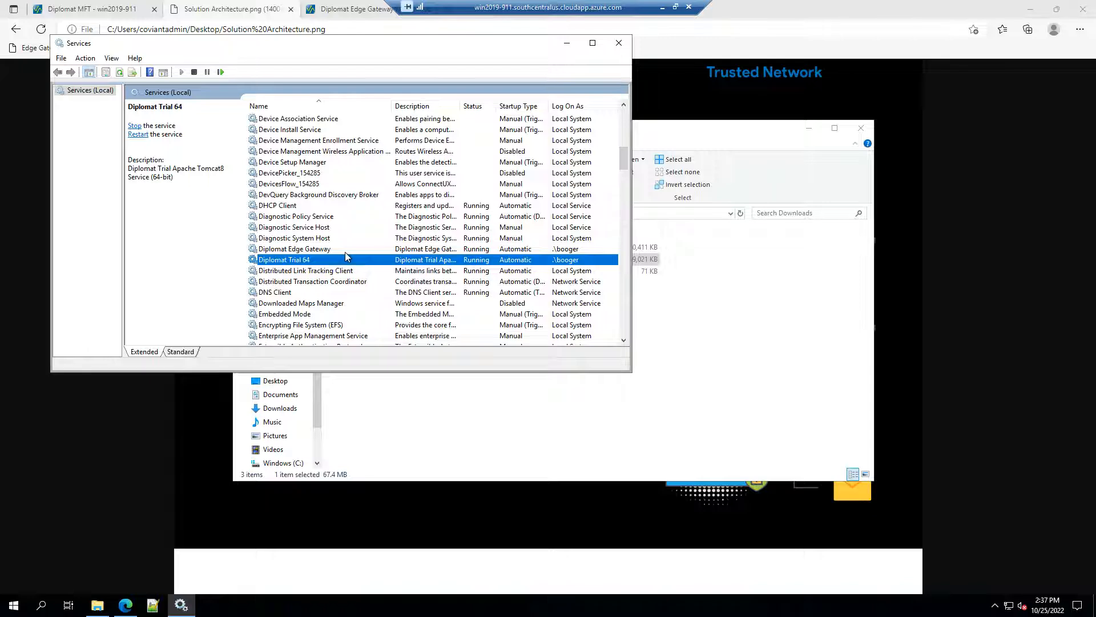
left_click(567, 42)
left_click(808, 128)
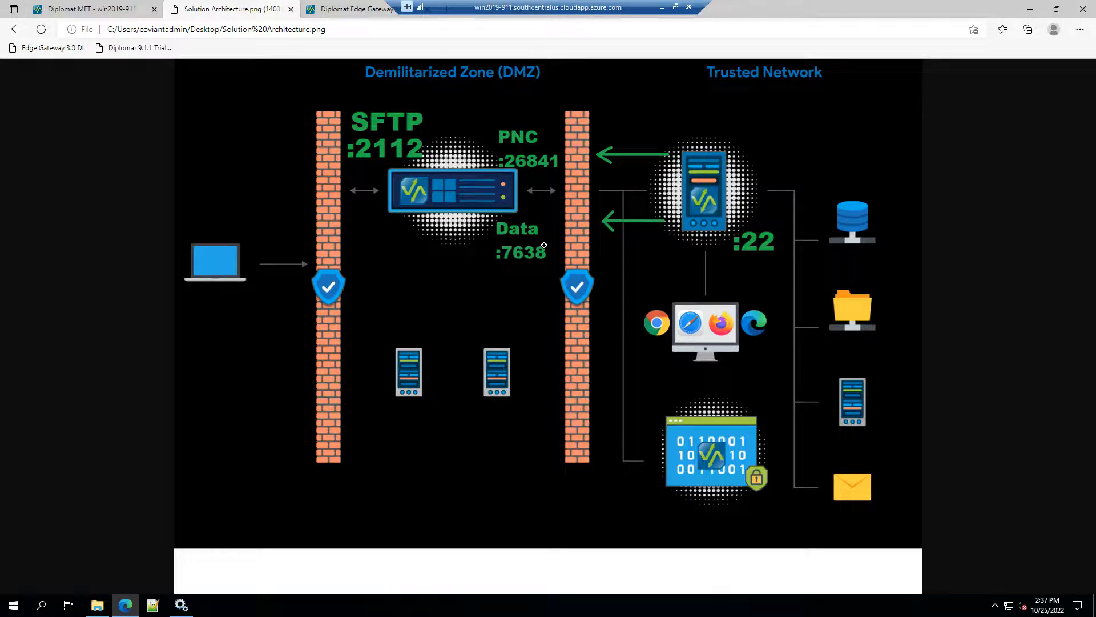
left_click(331, 16)
left_click(205, 28)
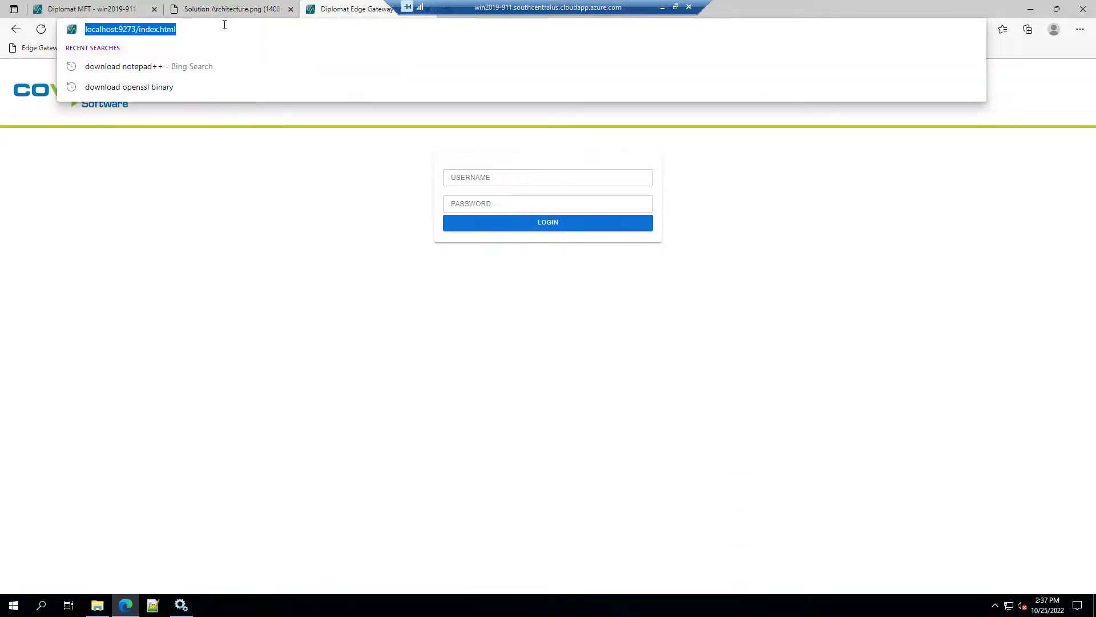
left_click(1031, 8)
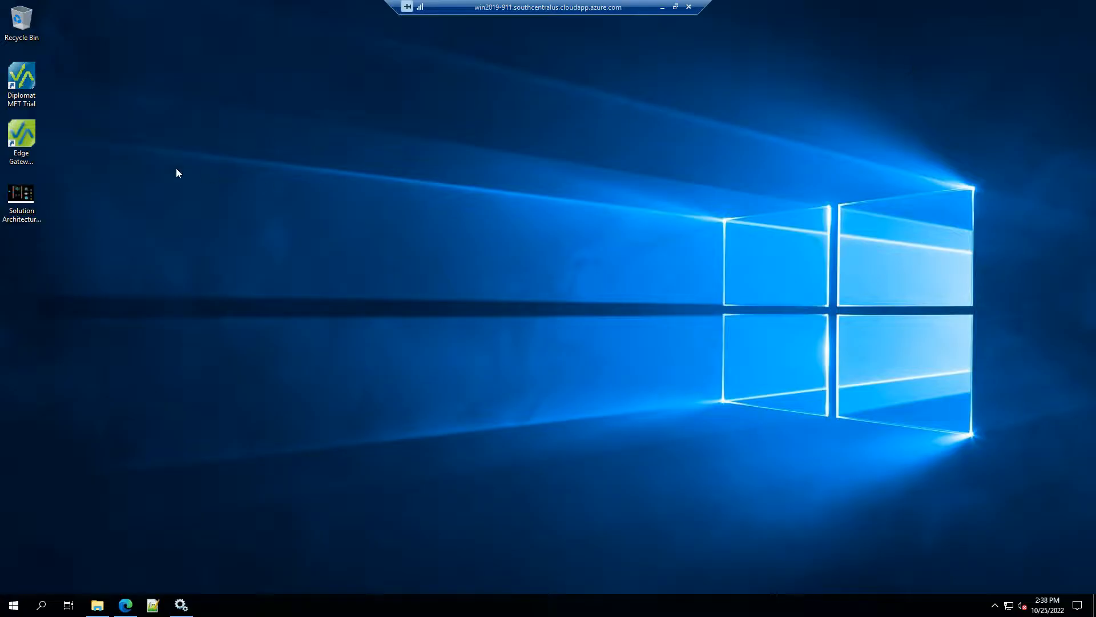
left_click(25, 144)
double_click(26, 144)
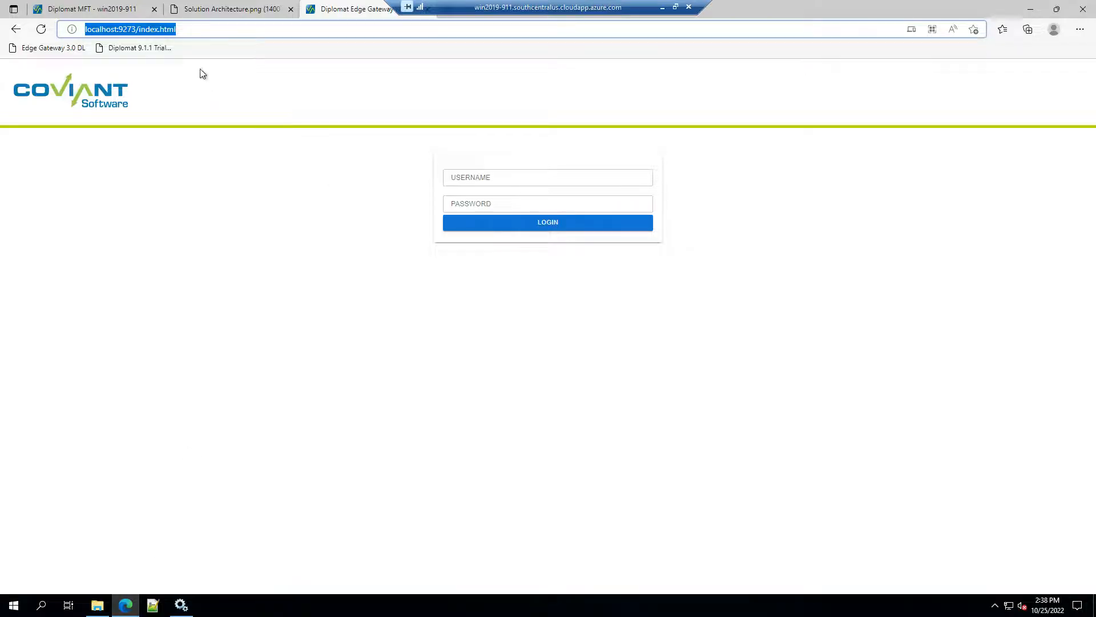
left_click(195, 30)
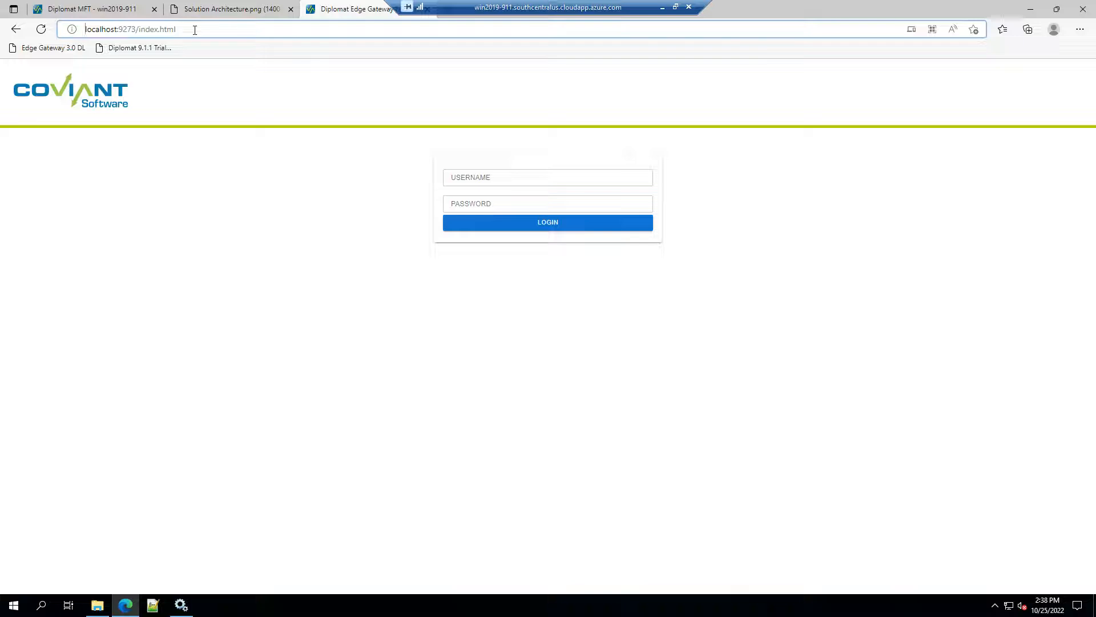
left_click_drag(118, 29, 136, 29)
left_click(185, 30)
key("Home")
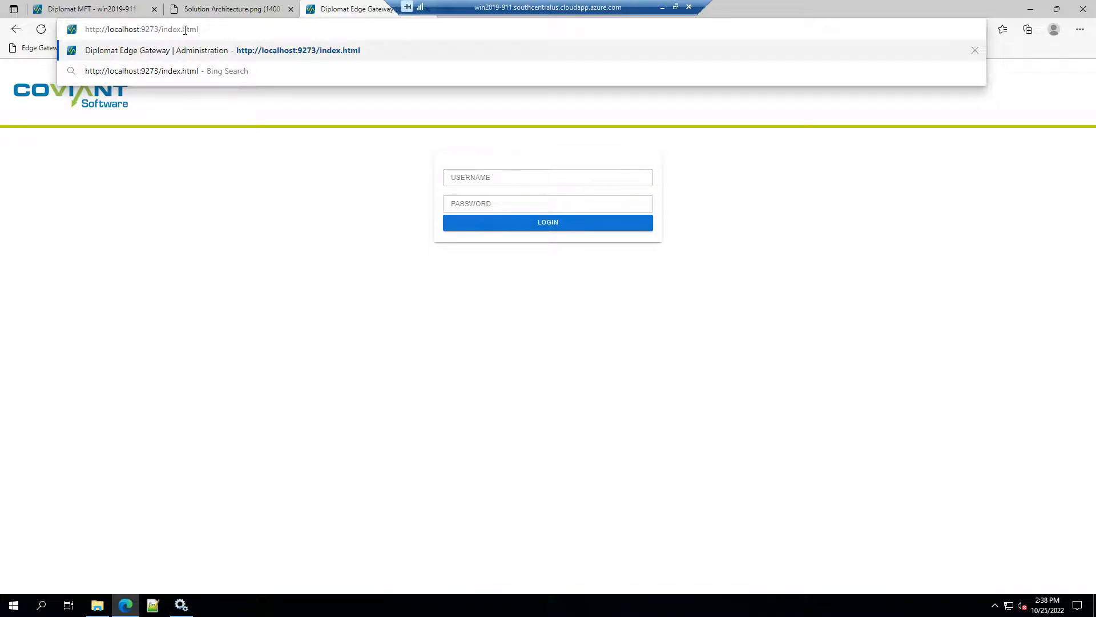
key("Return")
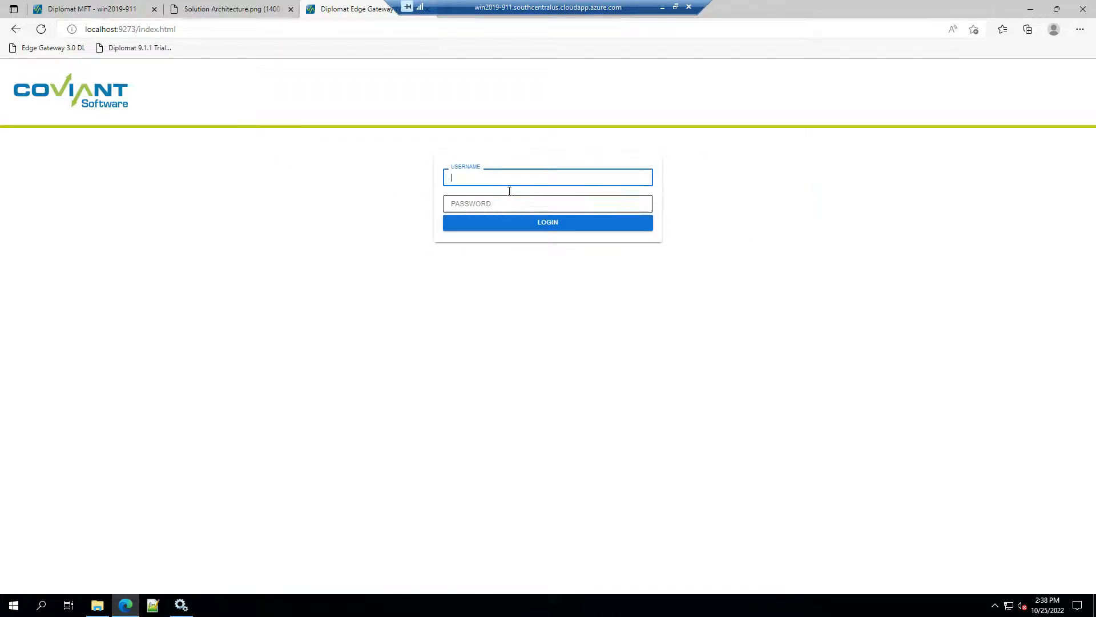
- Log in to the Edge Gateway administration page as Administrator with the account password
left_click(497, 176)
type("Administ")
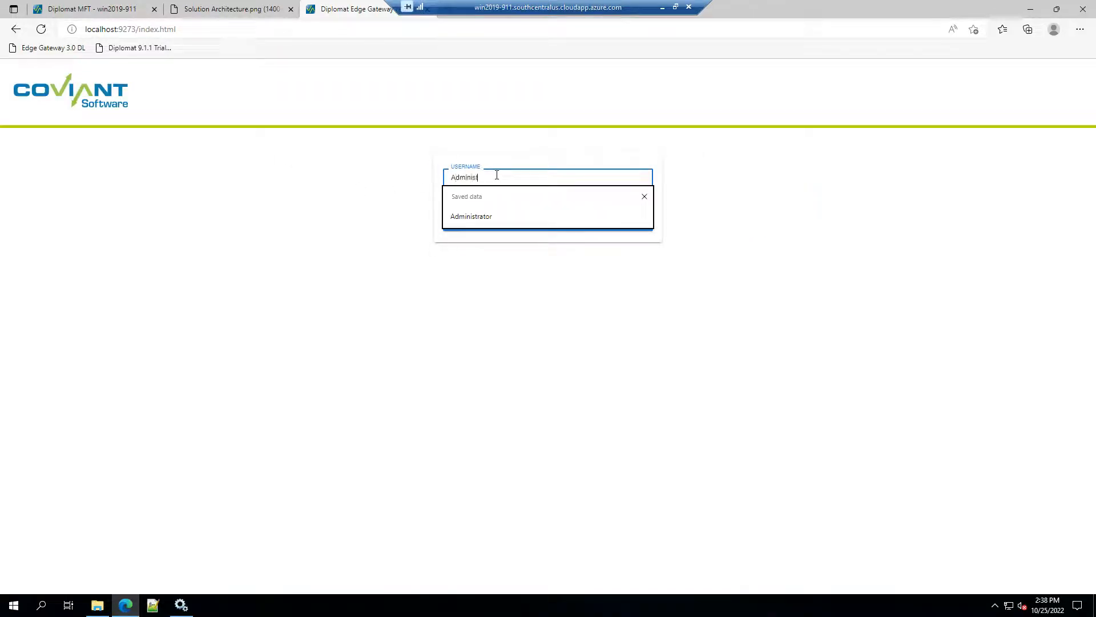
type("rator")
key("Tab")
type("••")
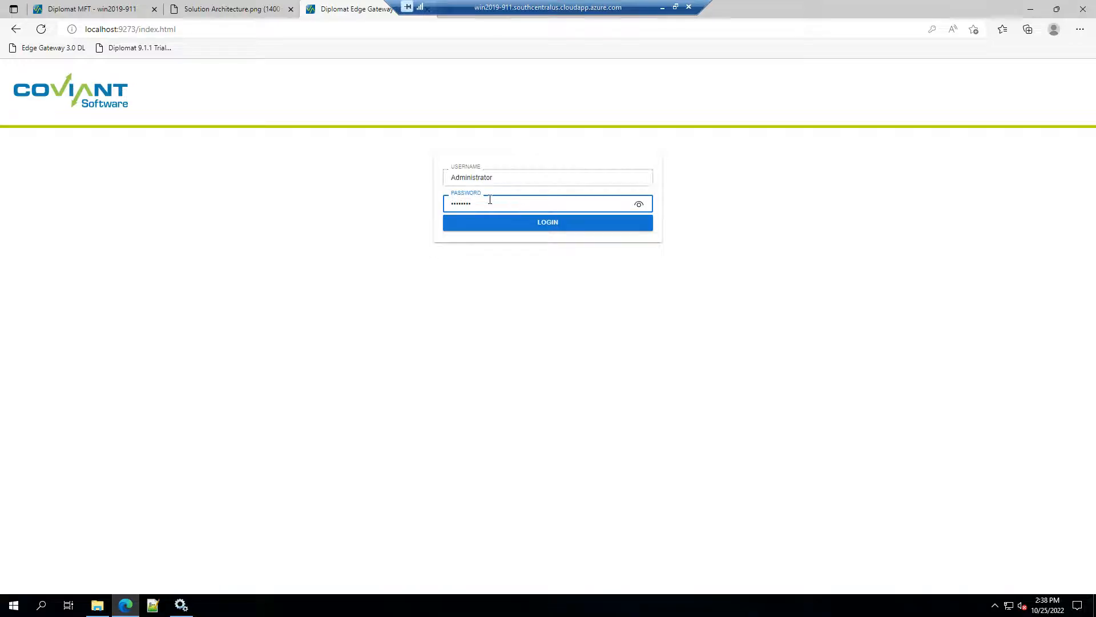
left_click(487, 226)
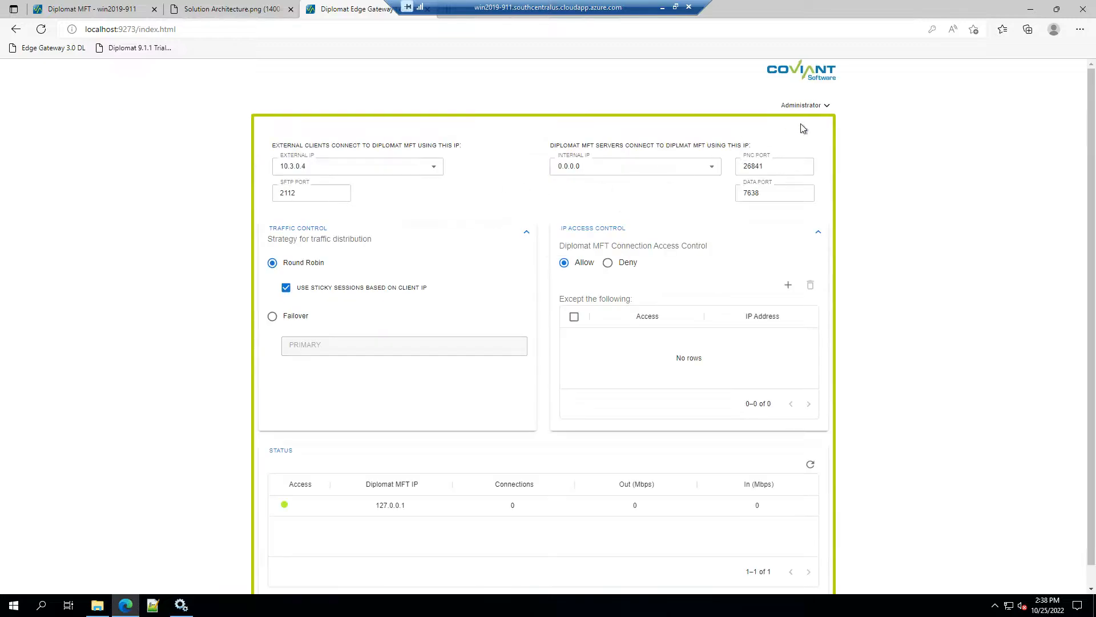
- View the Administrator account options and compare the gateway settings page with the Solution Architecture diagram
left_click(822, 105)
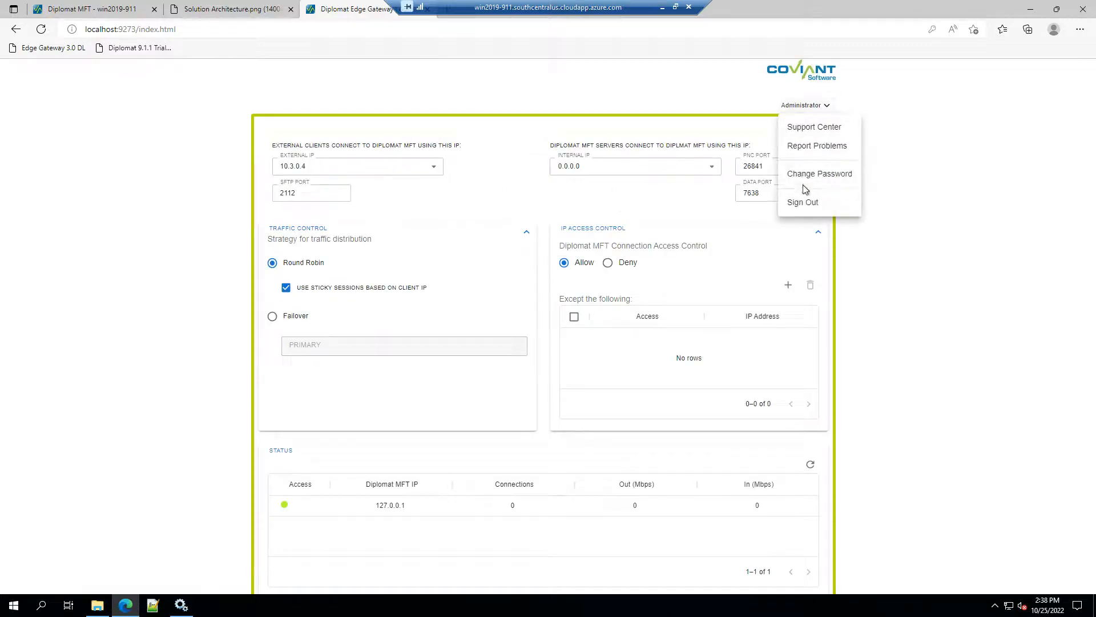
left_click(557, 103)
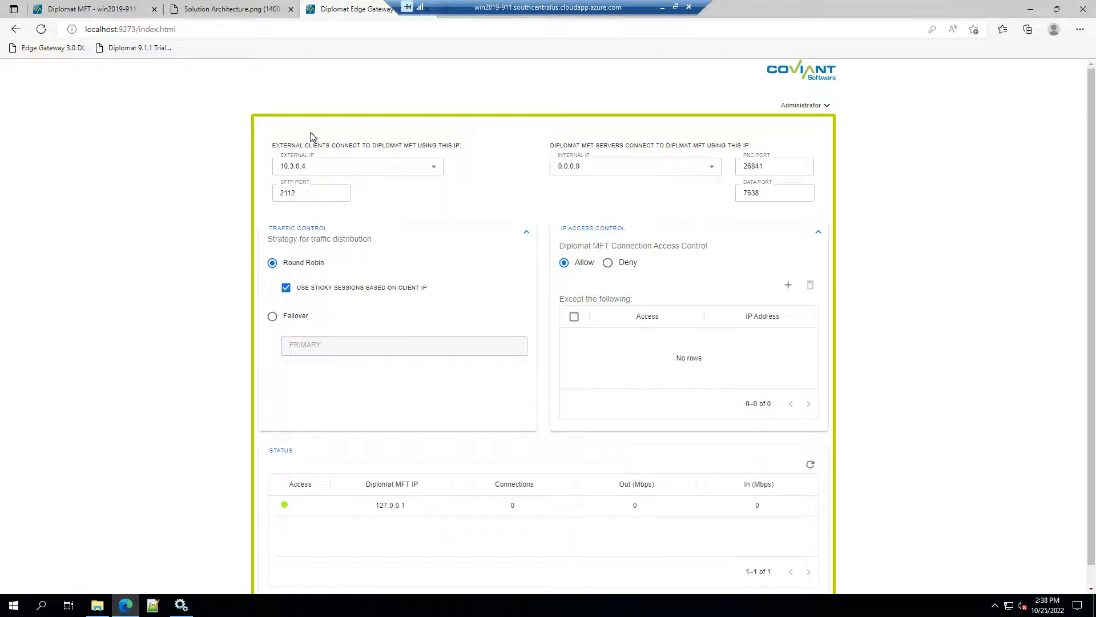
left_click(235, 10)
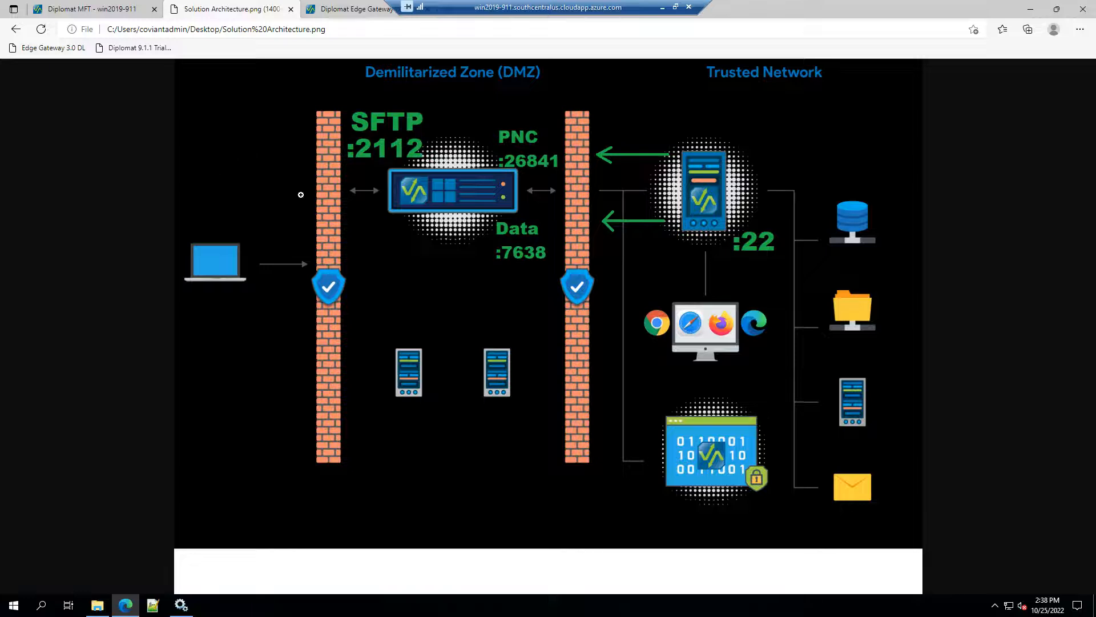
left_click(332, 11)
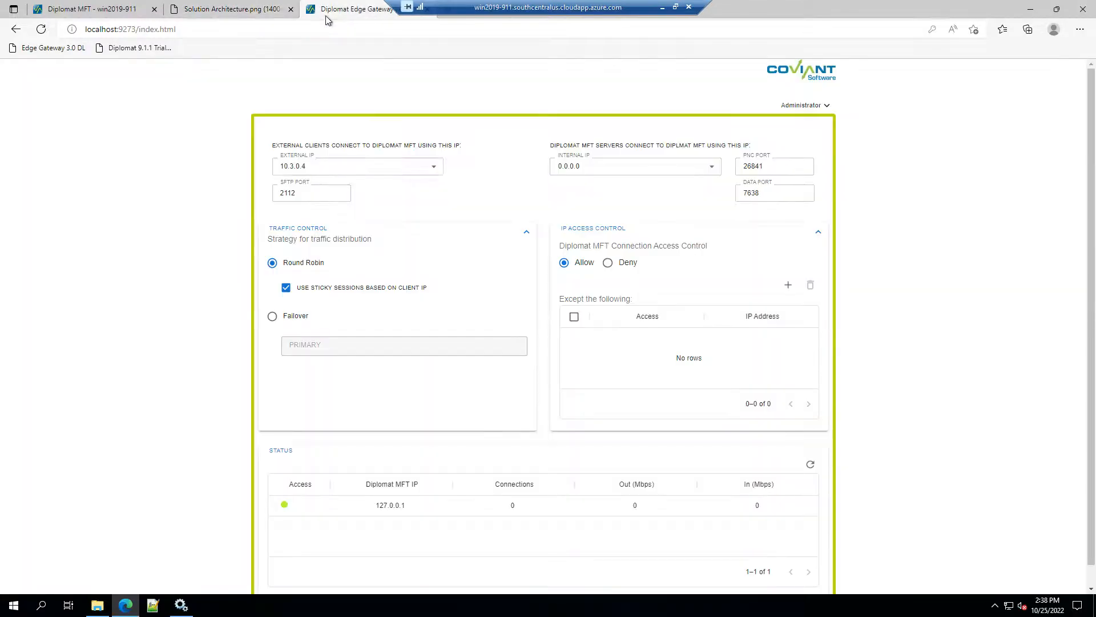
- View the available External IP addresses for client connections and compare them with the Solution Architecture diagram
left_click(416, 174)
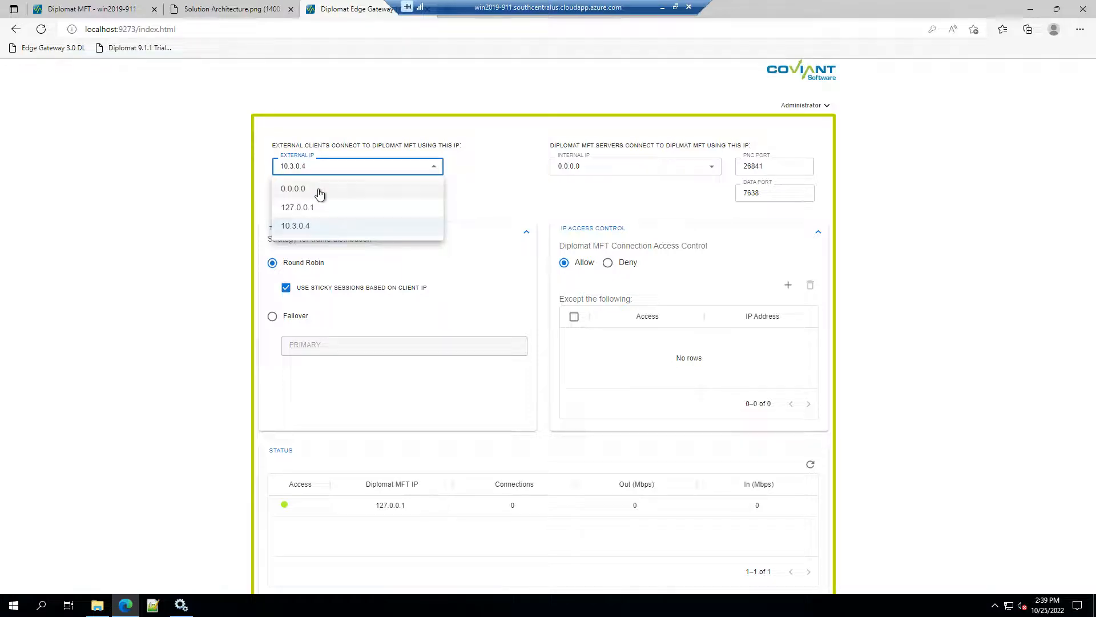
left_click(488, 191)
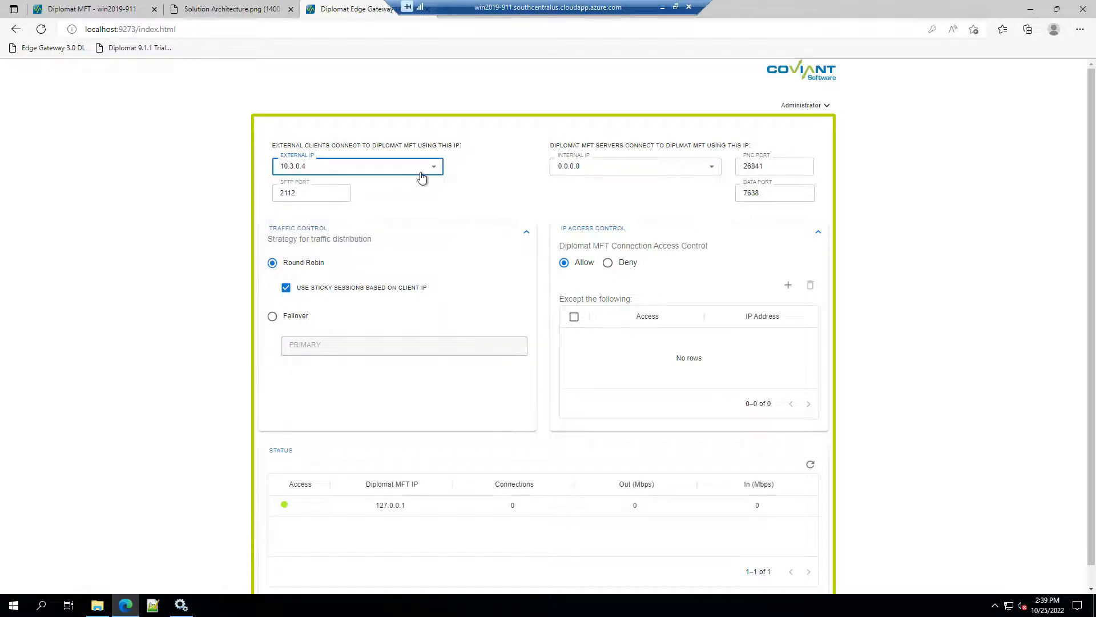
left_click(217, 17)
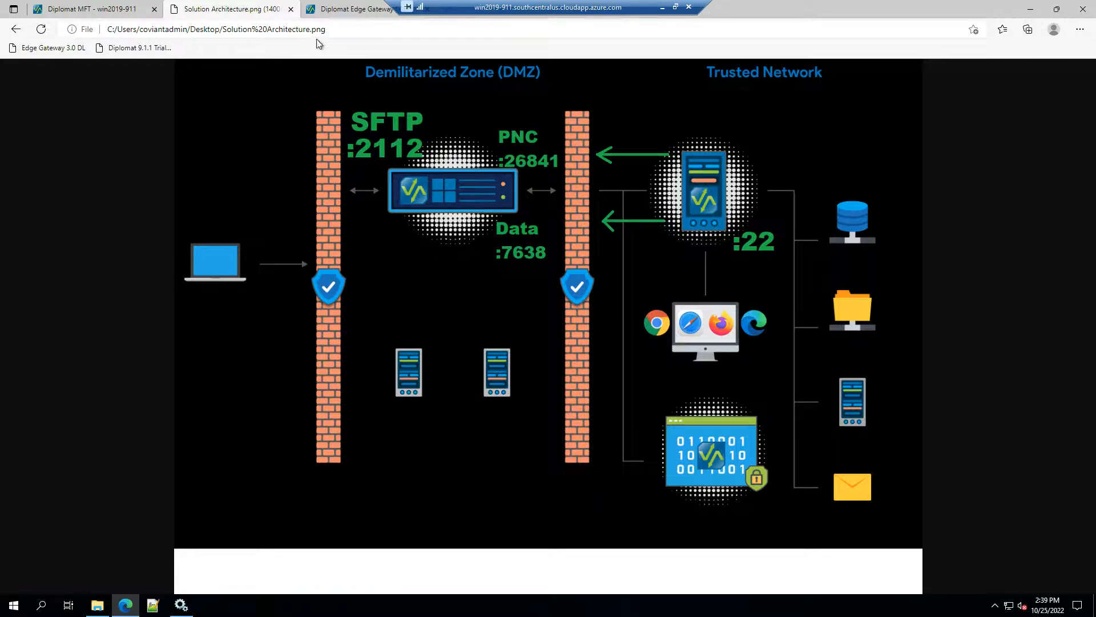
left_click(337, 9)
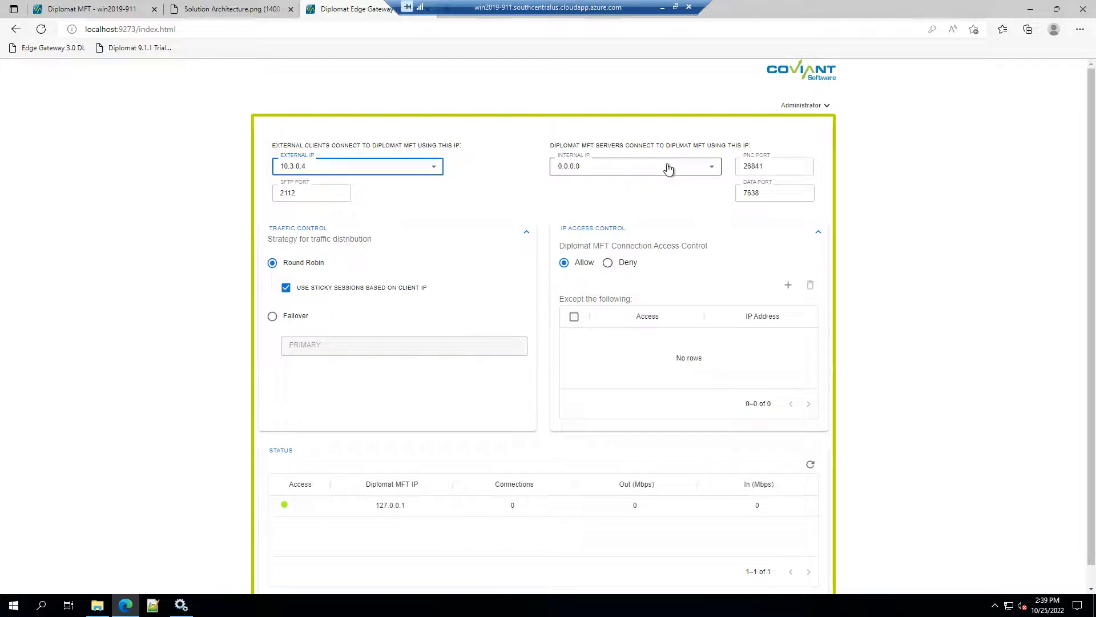
- Review the Internal IP choices, PNC port and data port, and check the server layout in the Solution Architecture diagram
left_click(580, 172)
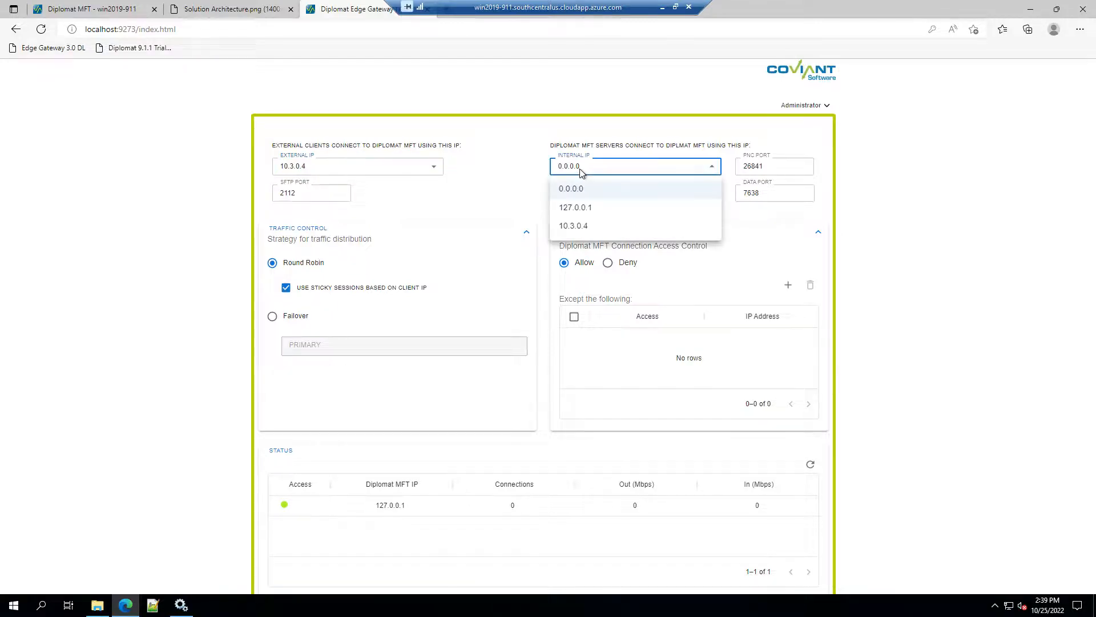
left_click(733, 163)
left_click(779, 169)
left_click(776, 192)
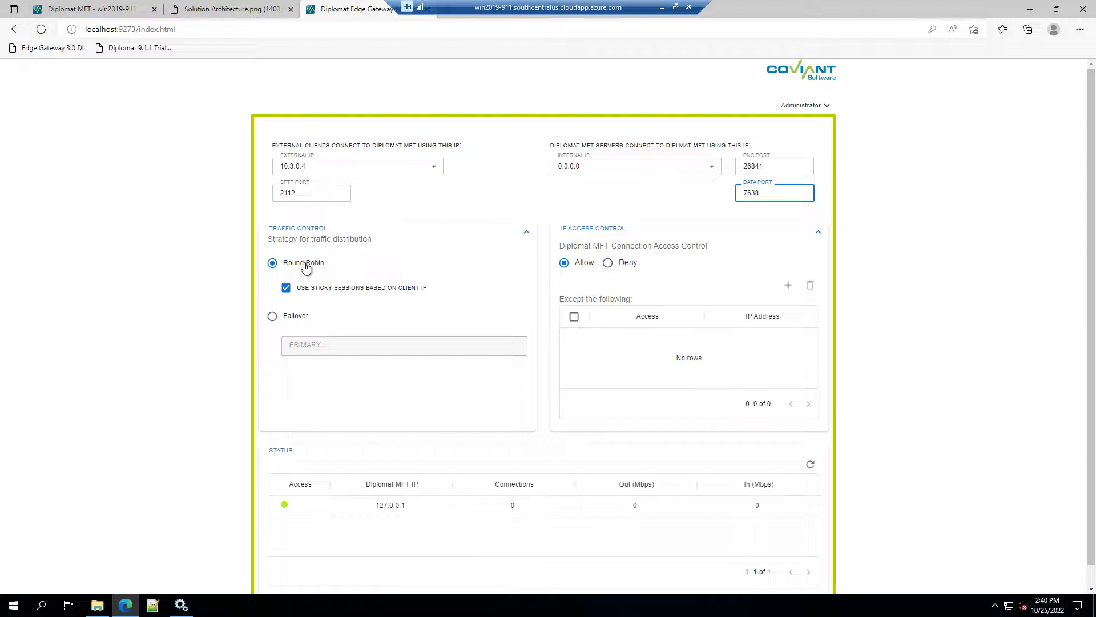
left_click(234, 9)
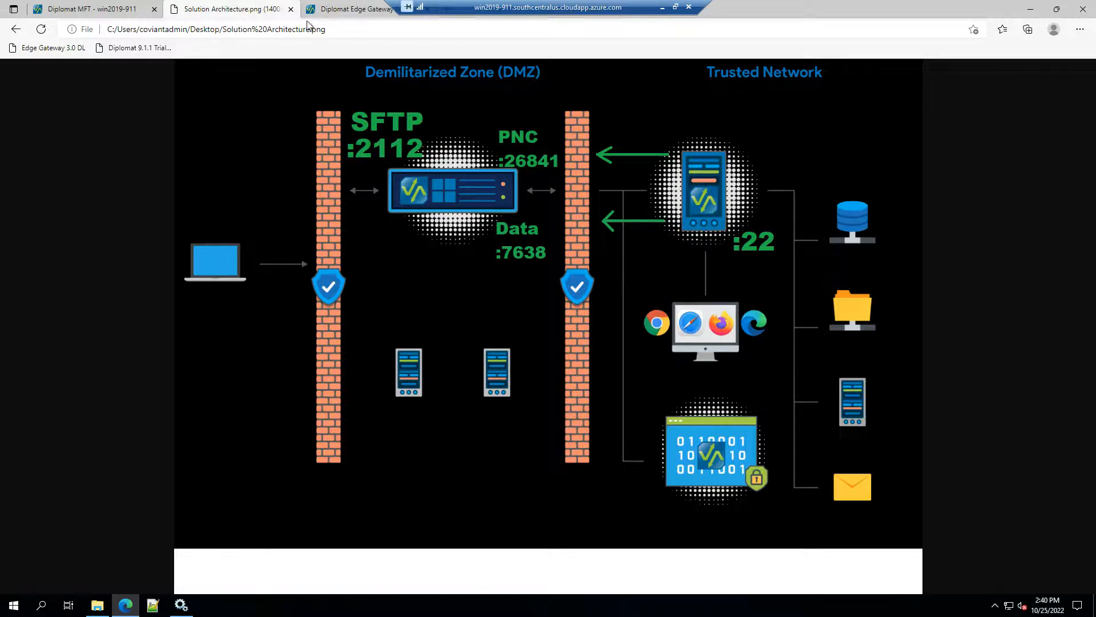
left_click(333, 10)
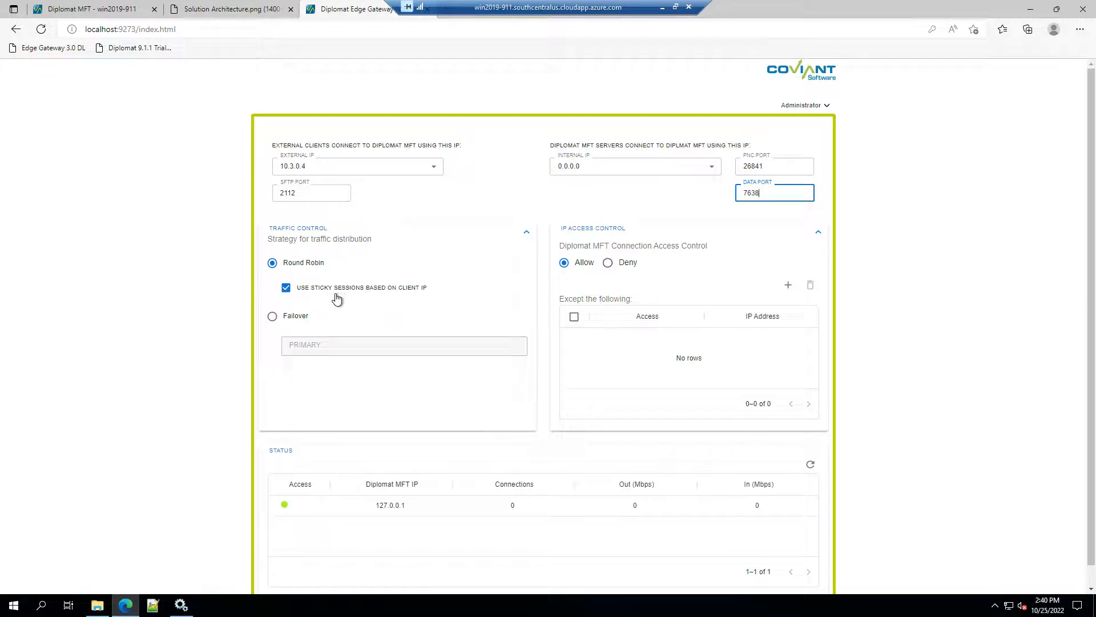
- Try the Failover traffic strategy with 10.0.1.134 as the primary, and return the strategy to Round Robin
left_click(310, 321)
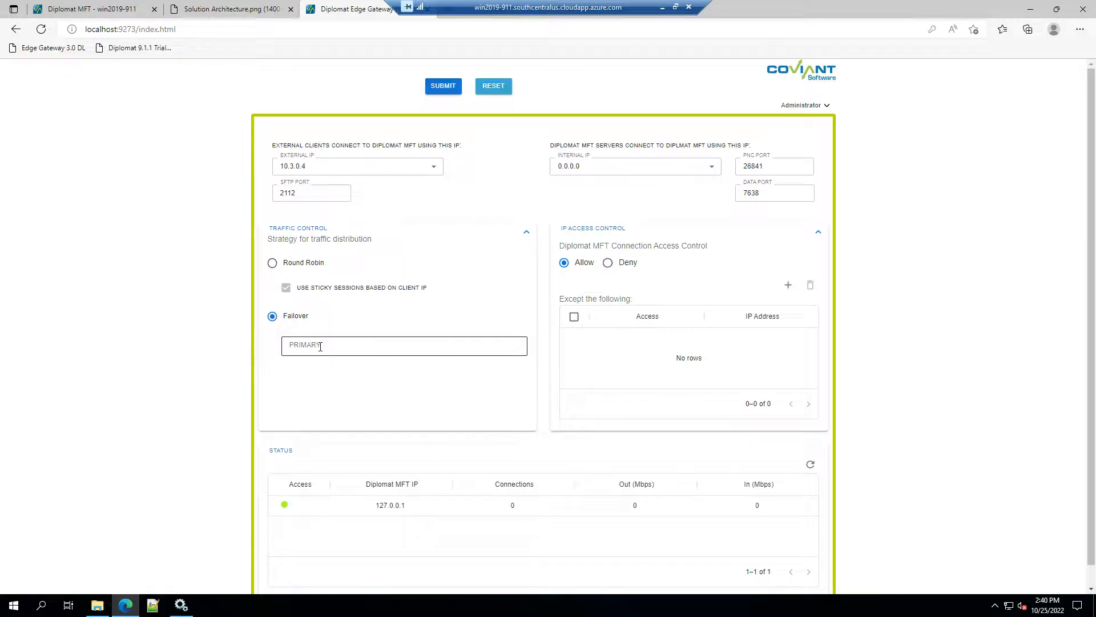
left_click(220, 9)
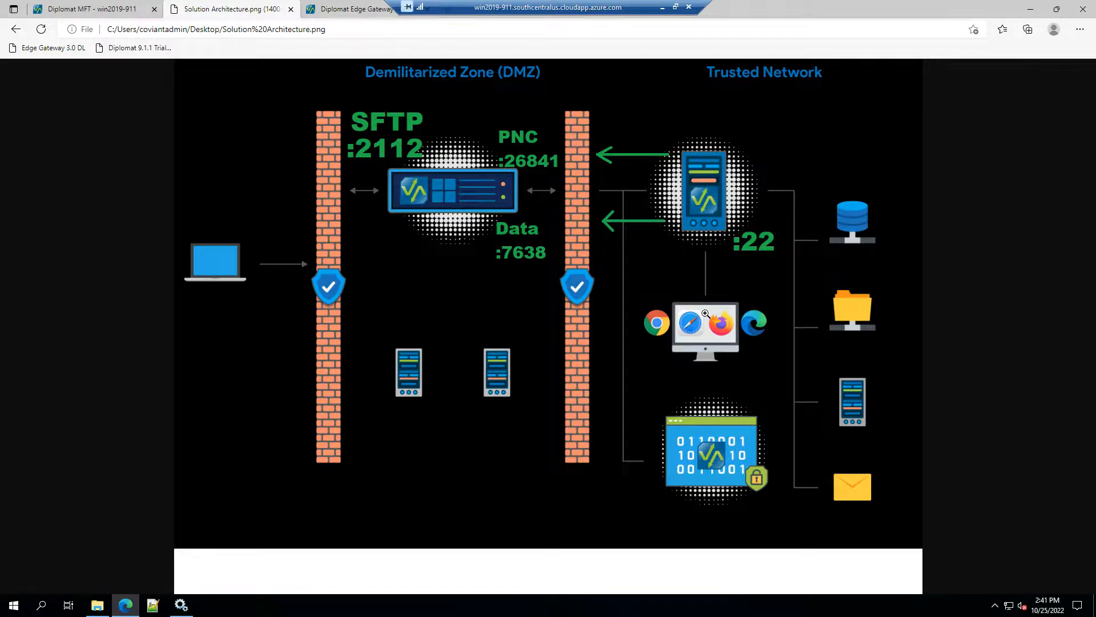
left_click(346, 9)
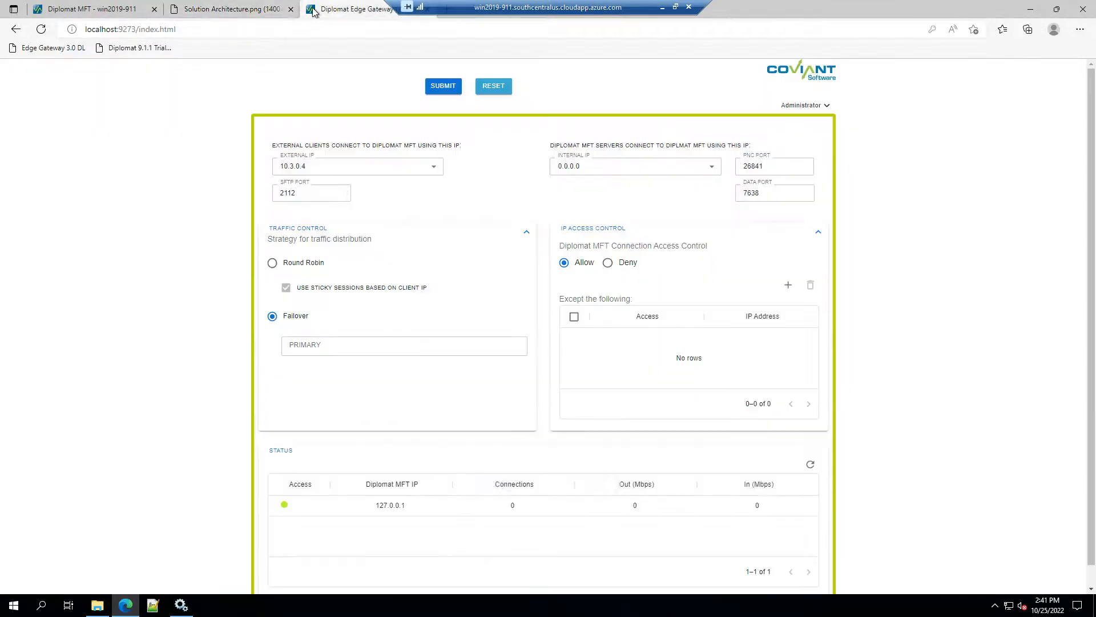
left_click(371, 347)
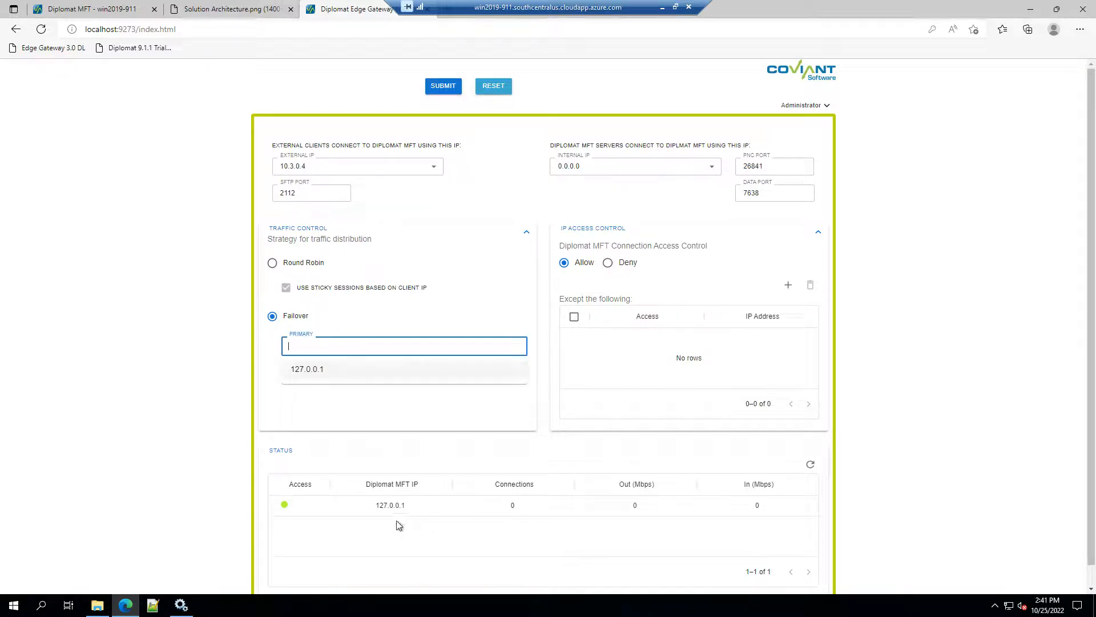
left_click(358, 346)
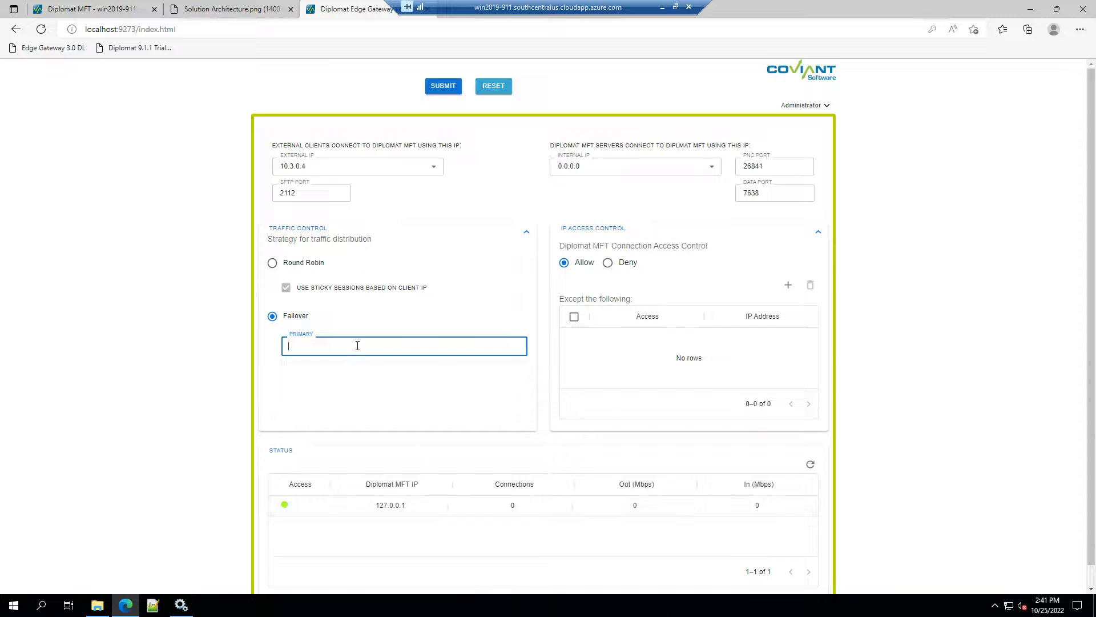
type("10.0.1.134")
left_click(287, 264)
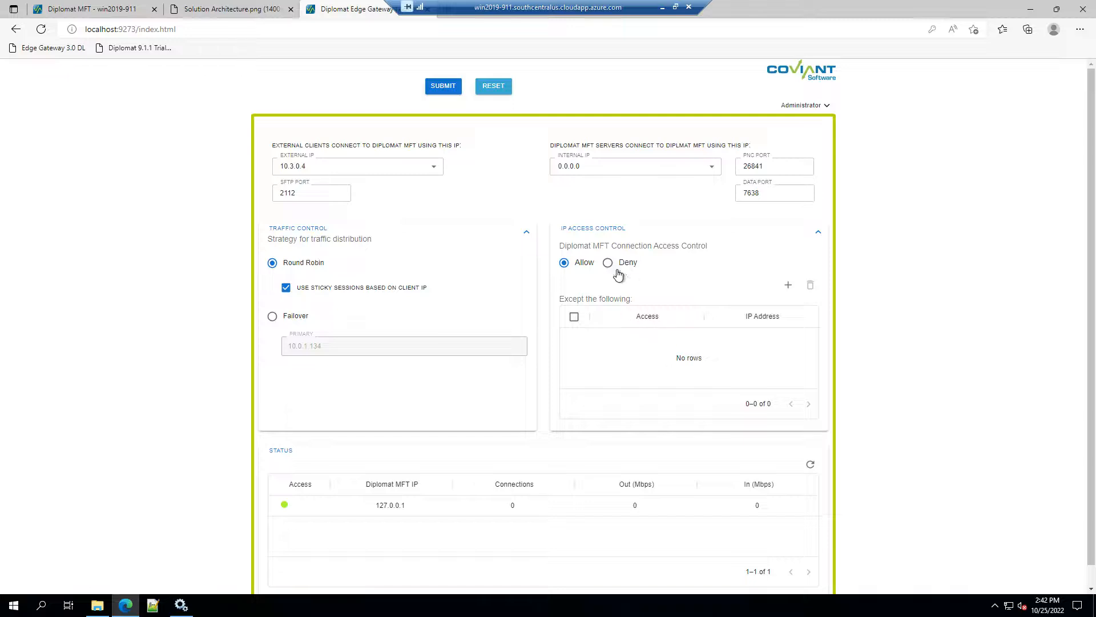
- Add 10.1.134.5 to the exceptions list for Diplomat MFT connection access control
left_click(788, 285)
left_click(502, 329)
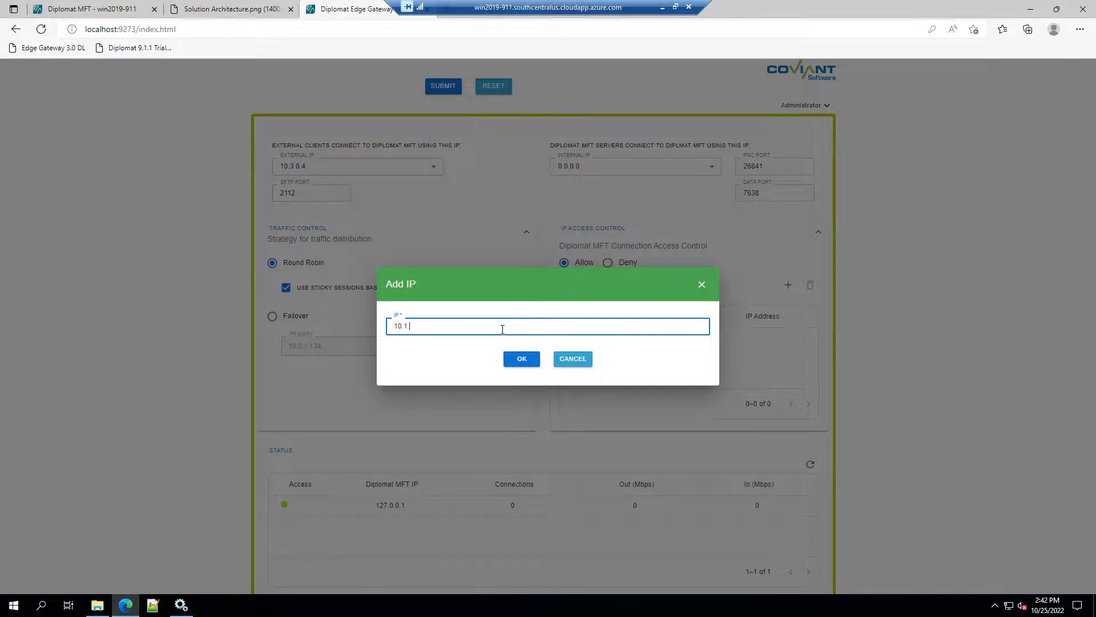
type("10.1.134.5")
key("Return")
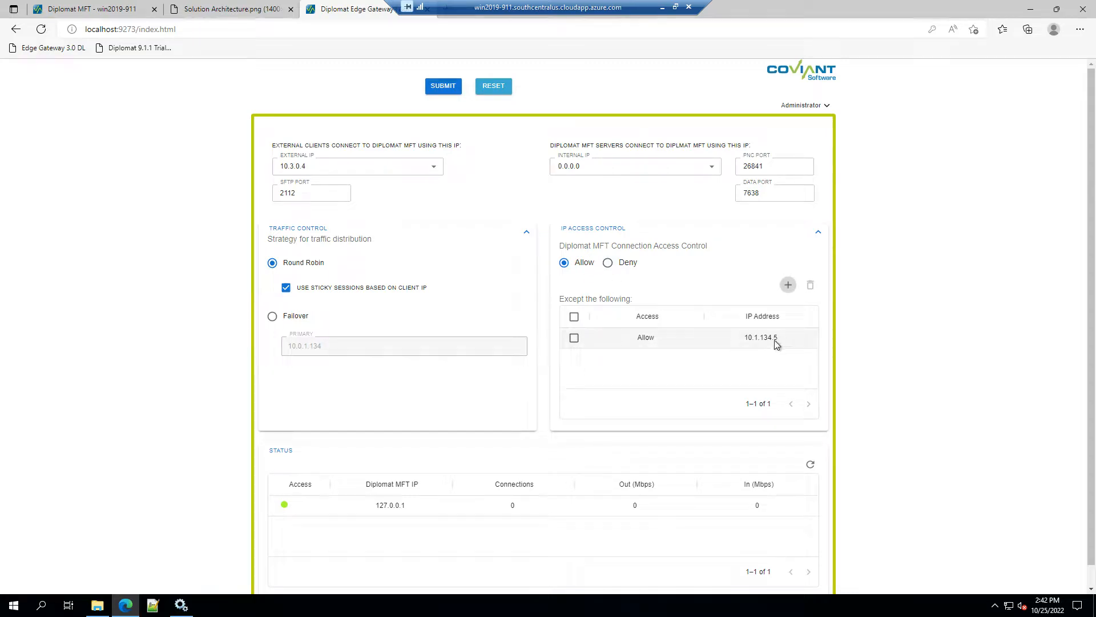
- Try the Deny access mode, return it to Allow, and delete the 10.1.134.5 exception
left_click(608, 263)
left_click(564, 262)
left_click(574, 338)
left_click(811, 285)
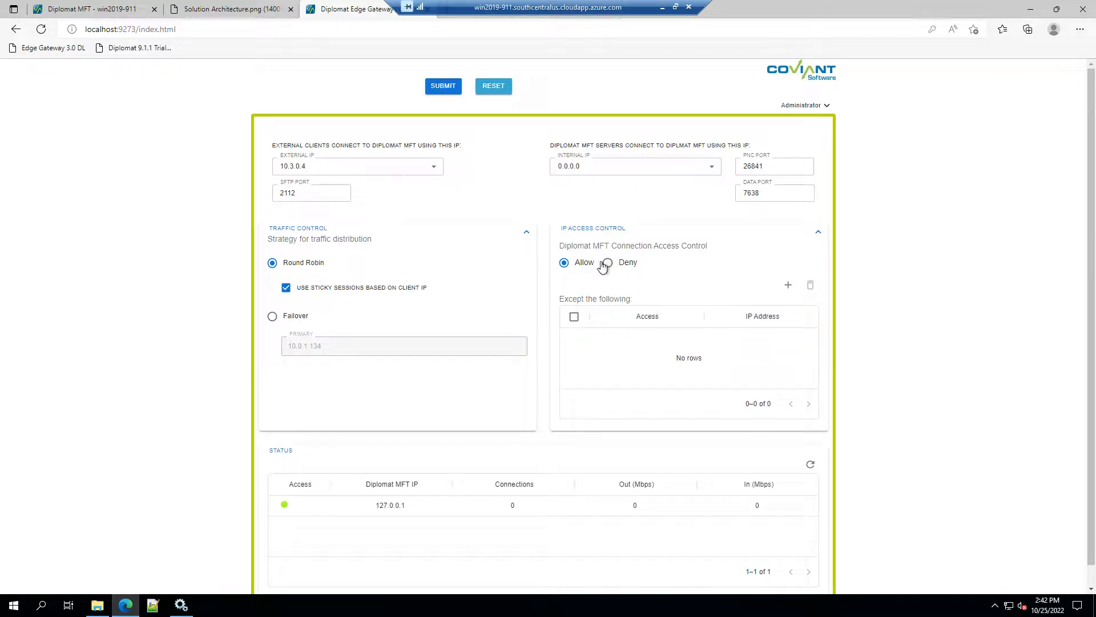
- Switch to the Diplomat MFT page and log in as Administrator with the account password
scroll(597, 277, "down", 1)
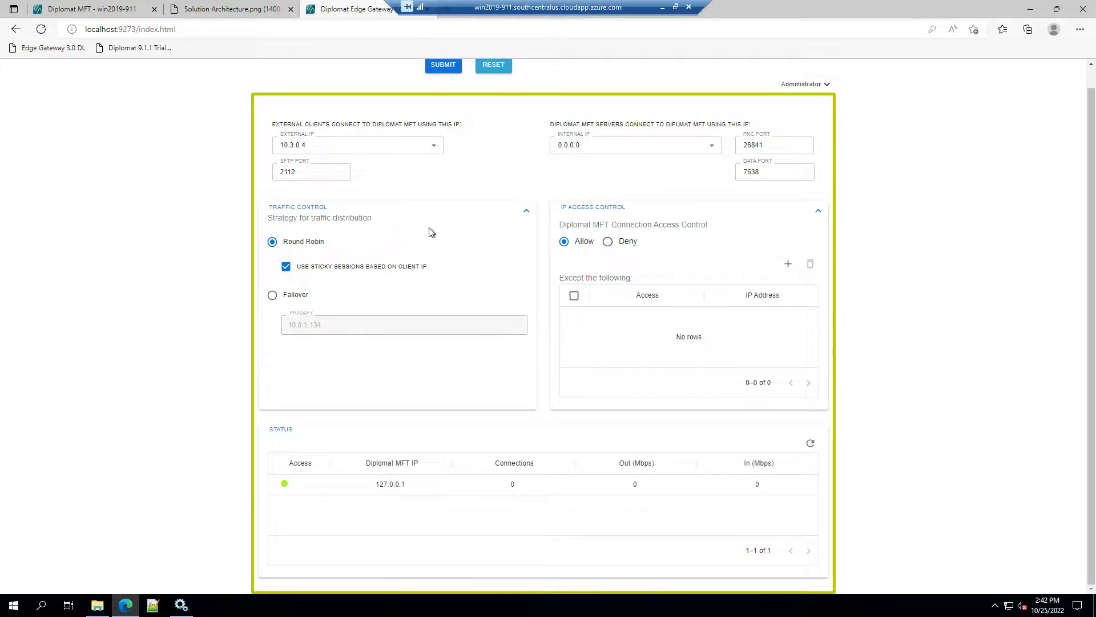
left_click(130, 19)
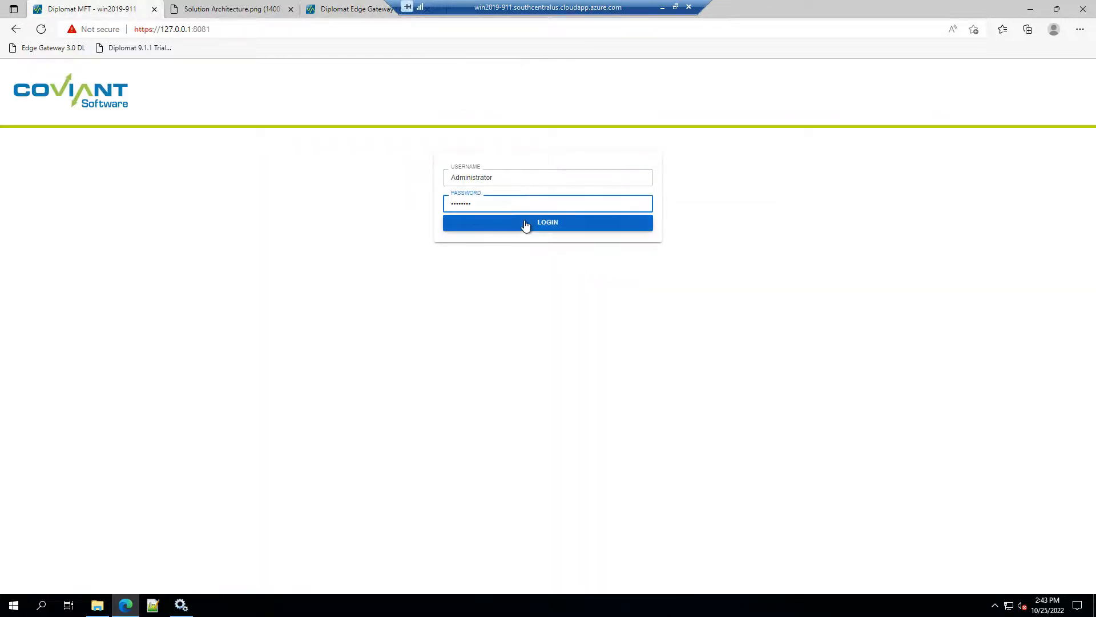
left_click(529, 222)
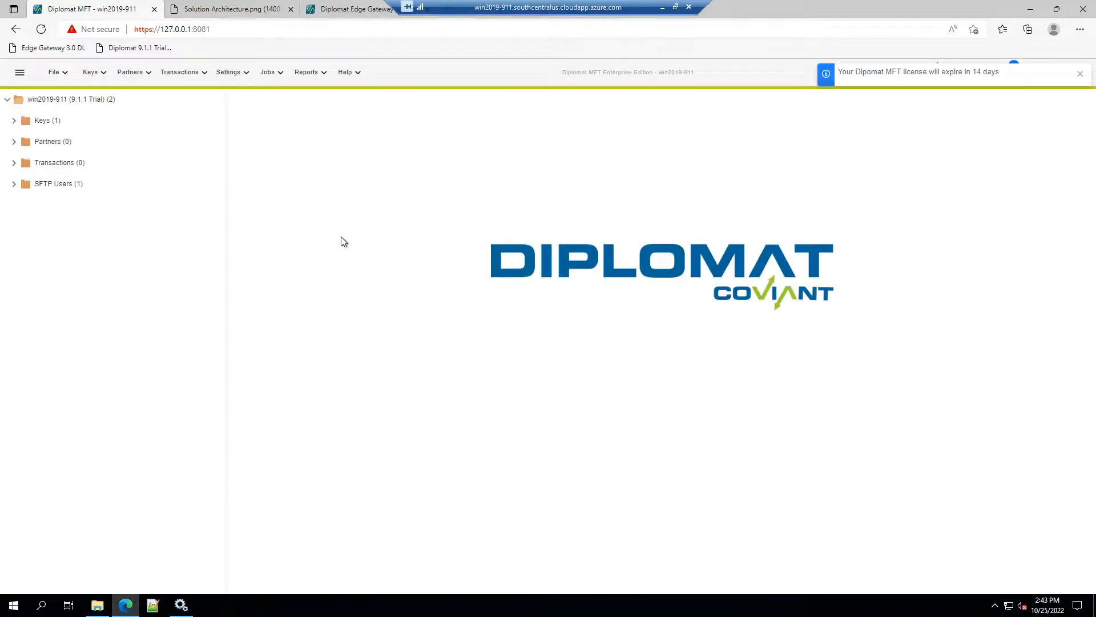
- Expand the Keys, SSH Keys and SSH Key Pairs folders in the Diplomat MFT tree
left_click(14, 121)
left_click(27, 163)
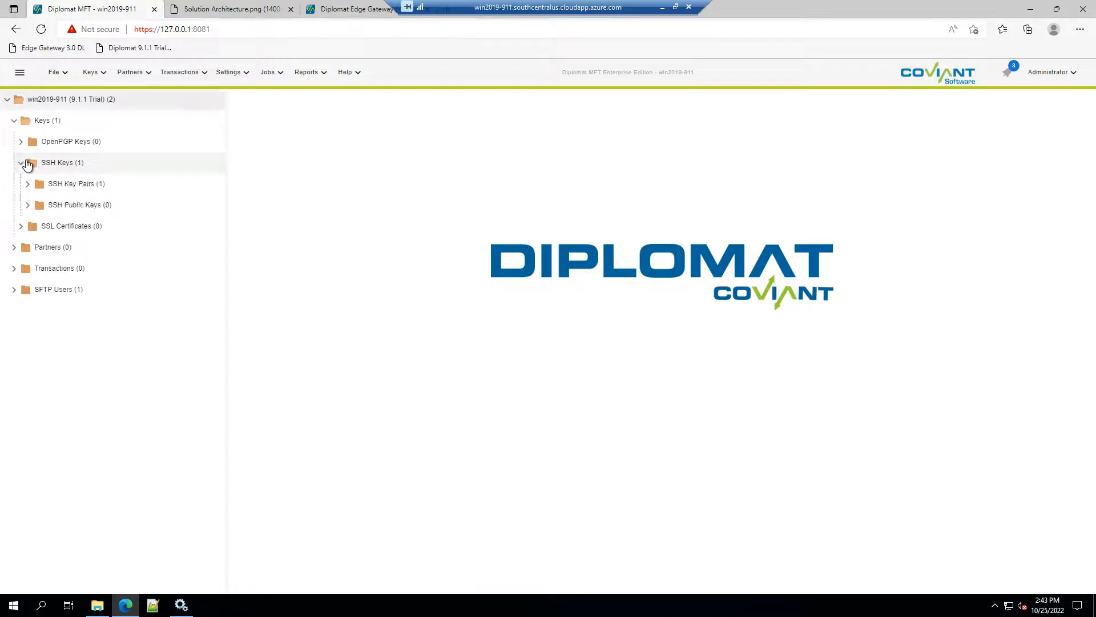
left_click(29, 185)
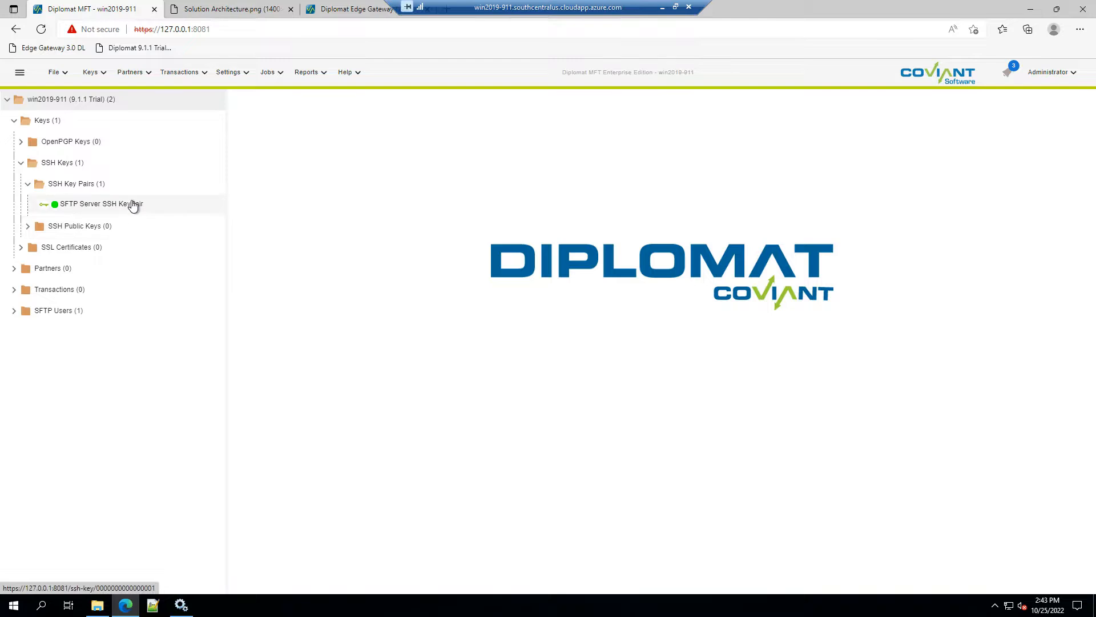
- View the options for creating a new SSH key pair, and cancel without creating one
right_click(72, 184)
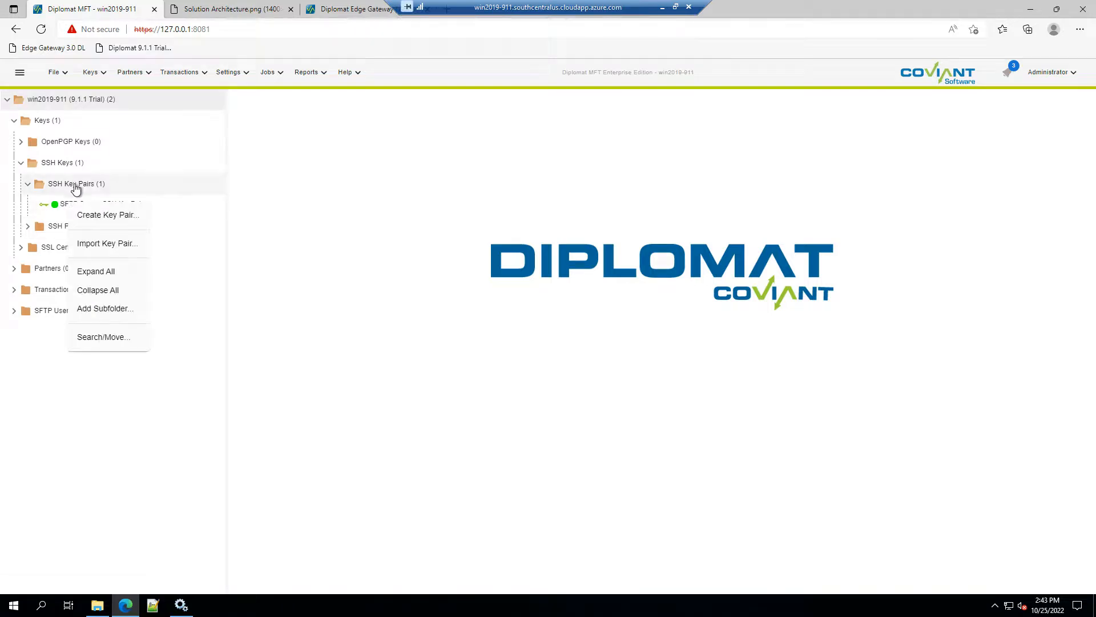
left_click(91, 216)
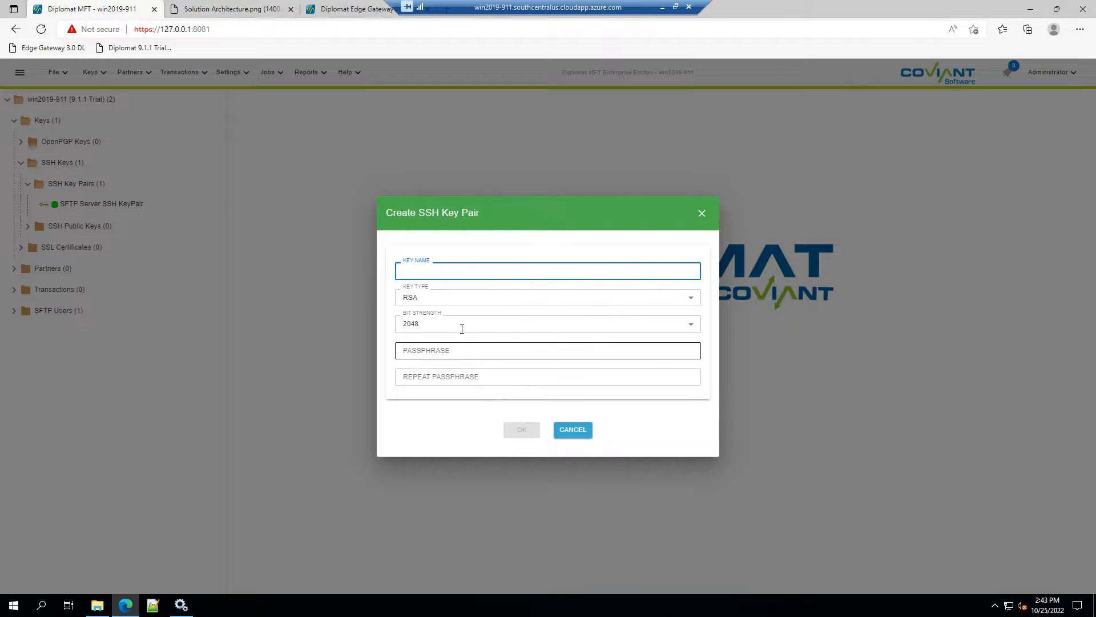
left_click(573, 429)
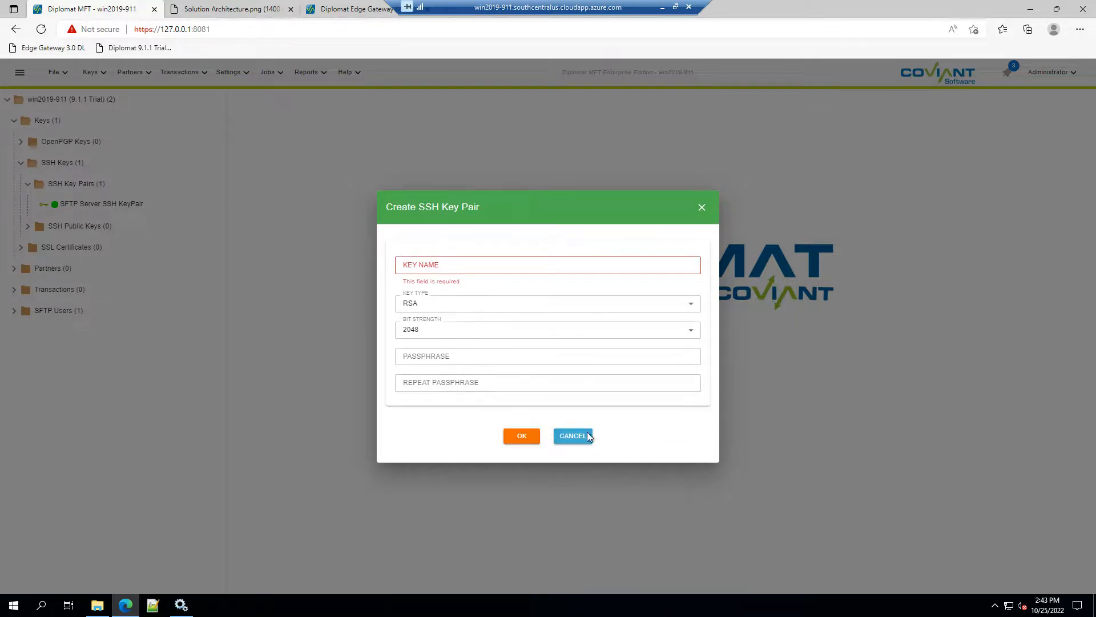
left_click(568, 436)
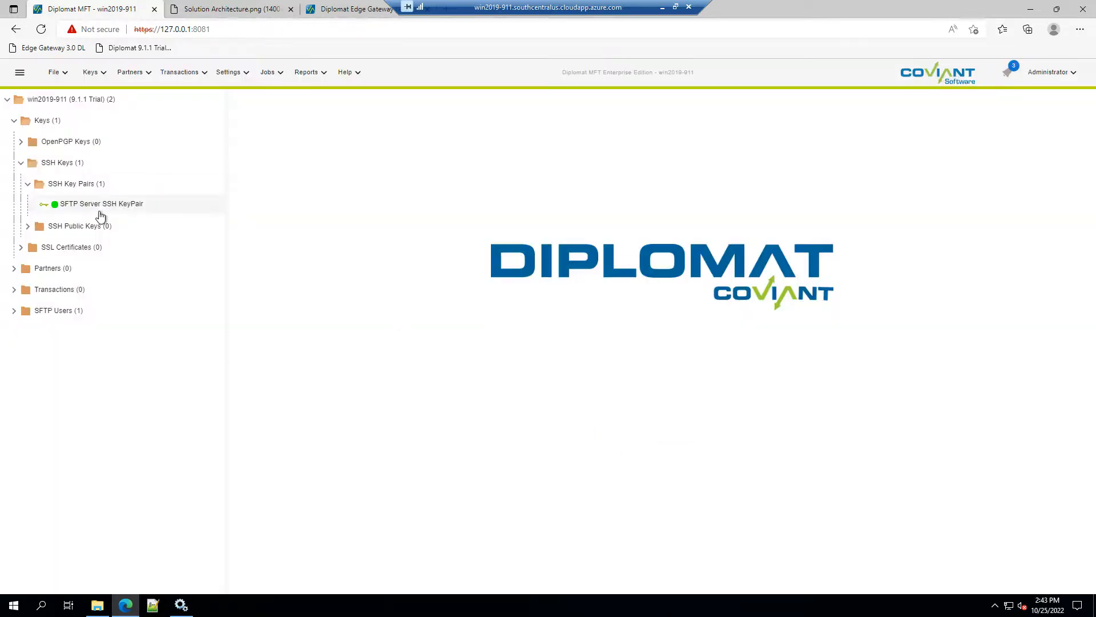
- Open the SFTP Server settings and check the SSH host key selection
left_click(241, 71)
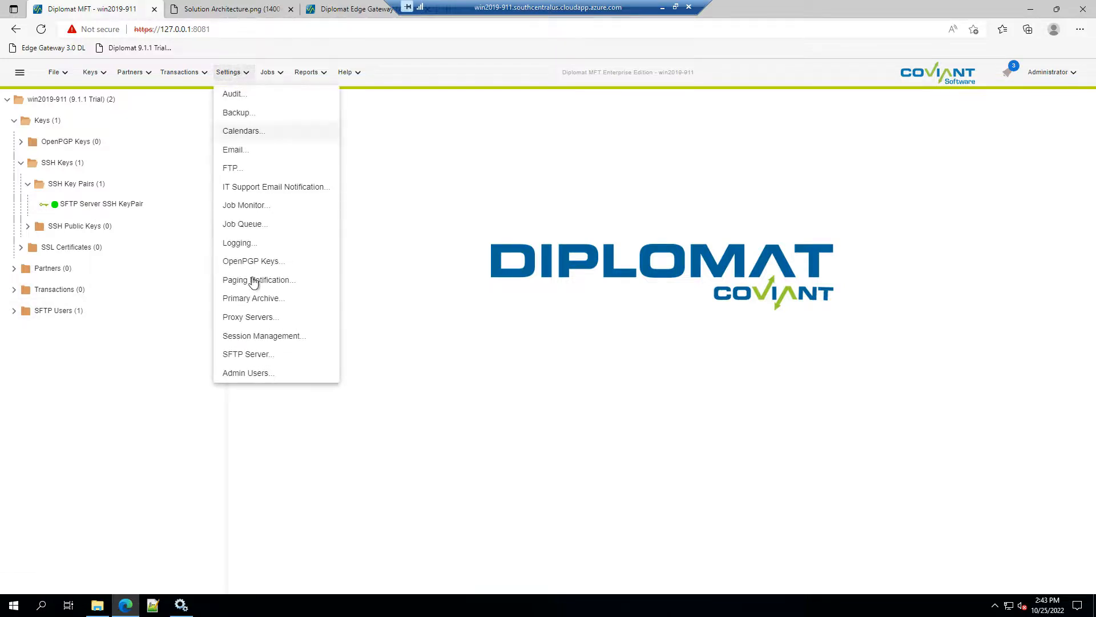
left_click(262, 354)
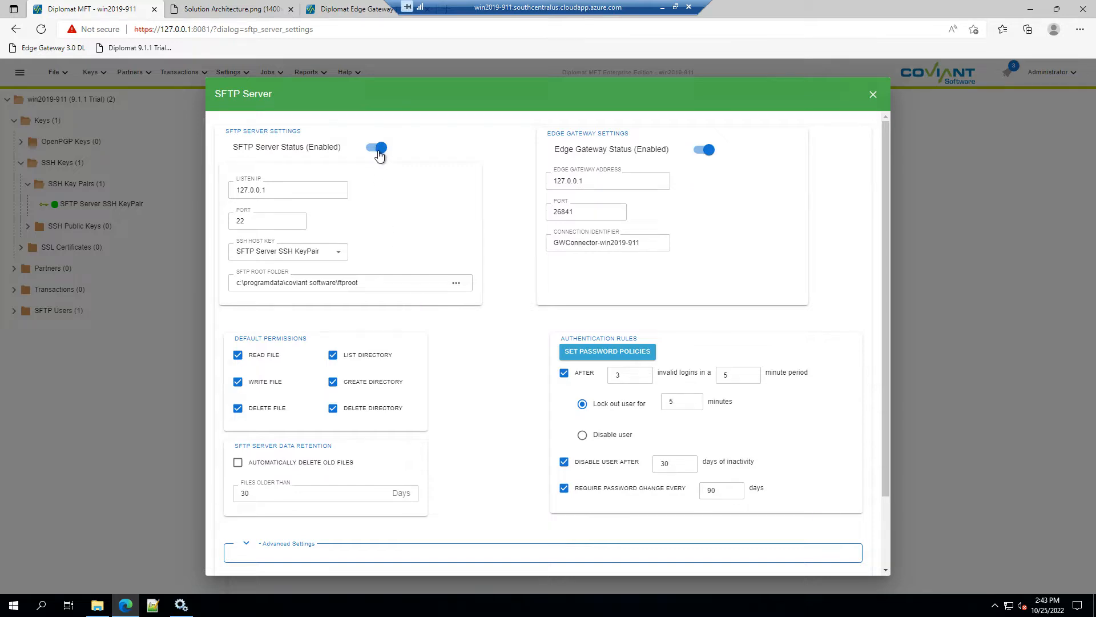
left_click(331, 252)
left_click(351, 229)
- Try \\Server01\Data\sftp as the SFTP root folder, and dismiss the SFTP Server settings without saving
left_click_drag(358, 282, 227, 281)
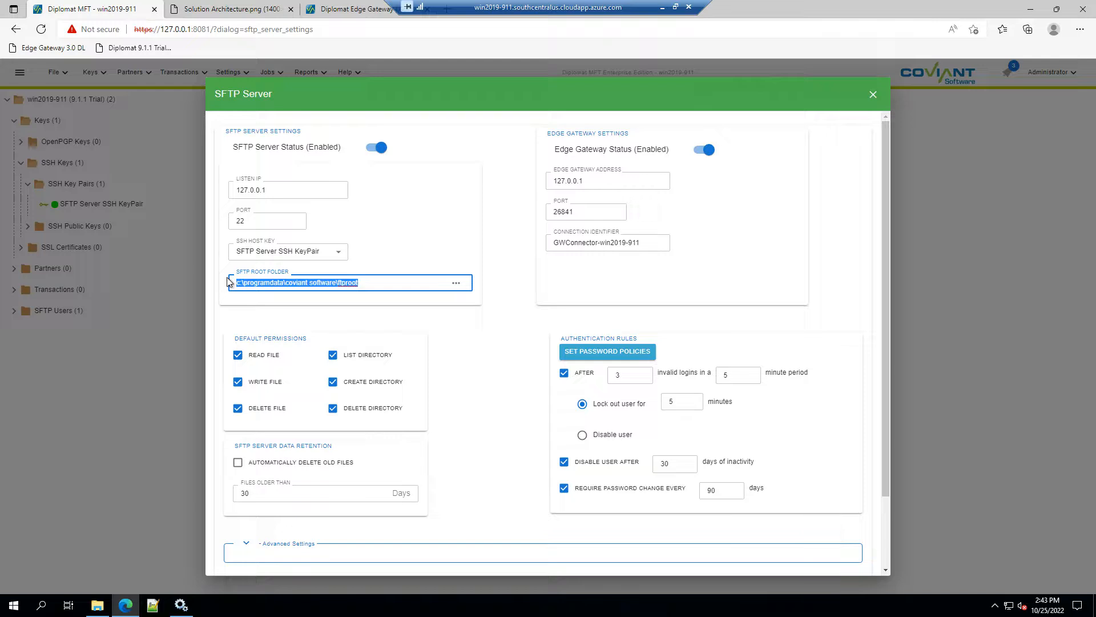
left_click(388, 280)
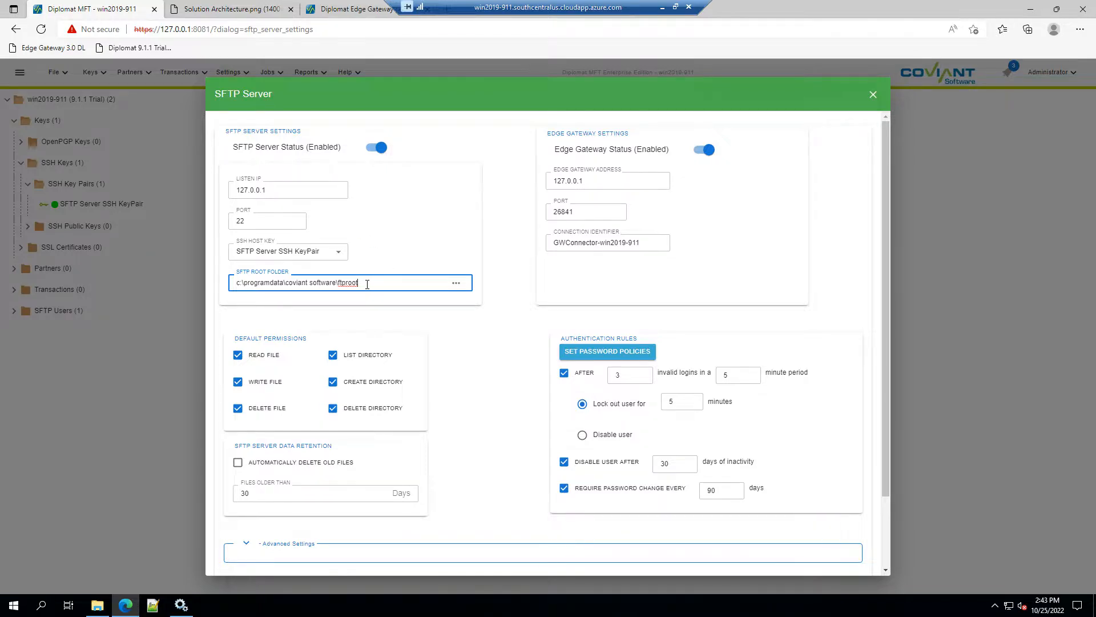
triple_click(367, 284)
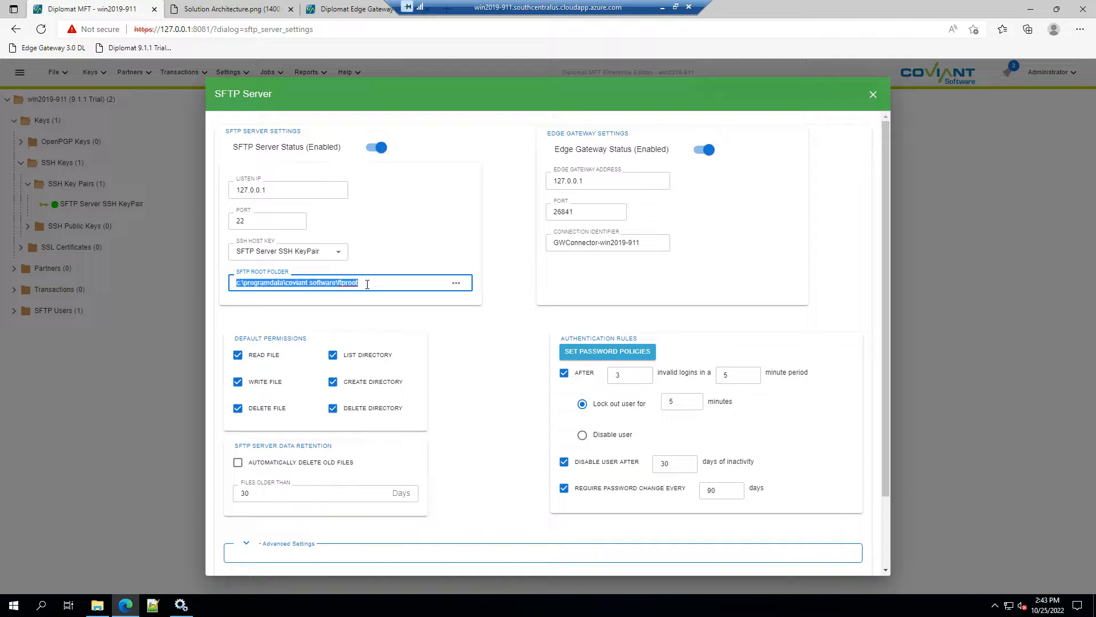
type("\\\\Server01\\Data\\sftp")
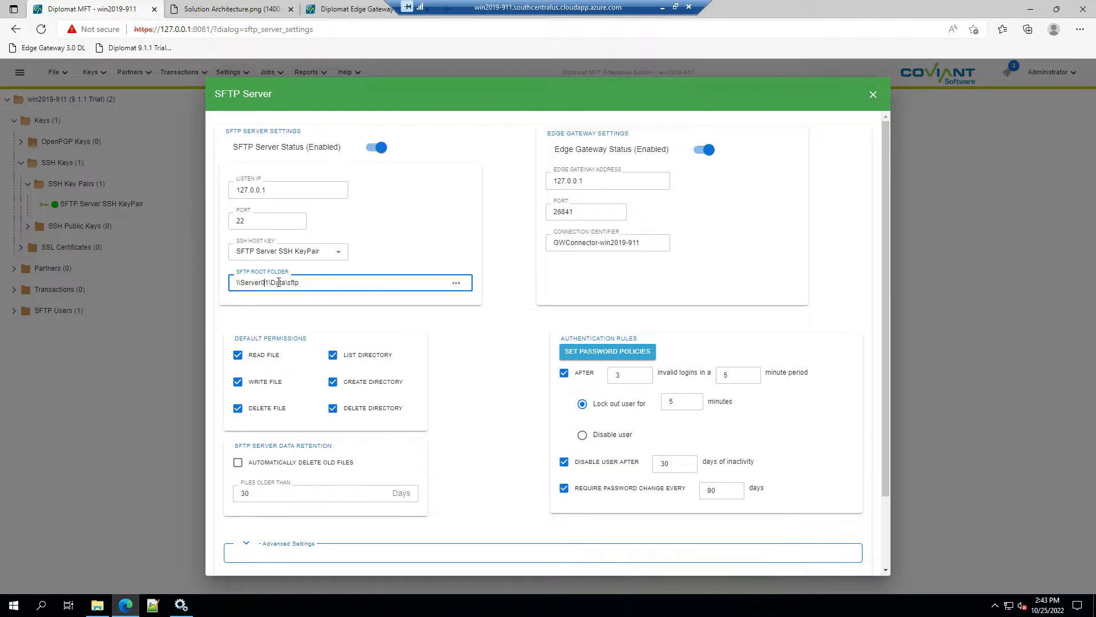
double_click(255, 283)
key("Escape")
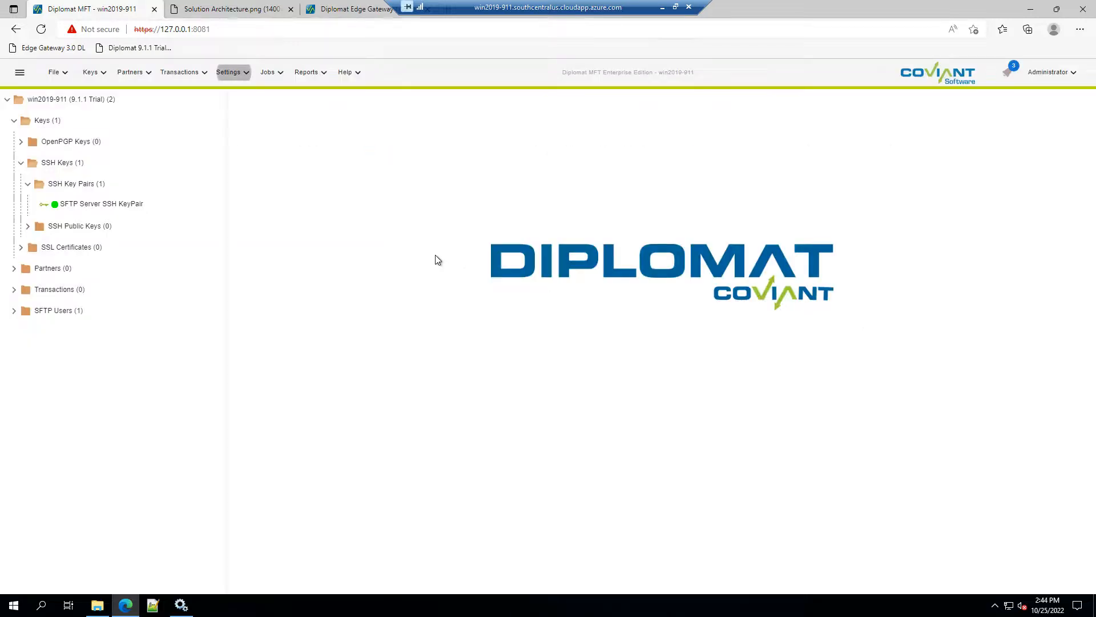
- Reopen the SFTP Server settings and review the SFTP root folder path
left_click(231, 72)
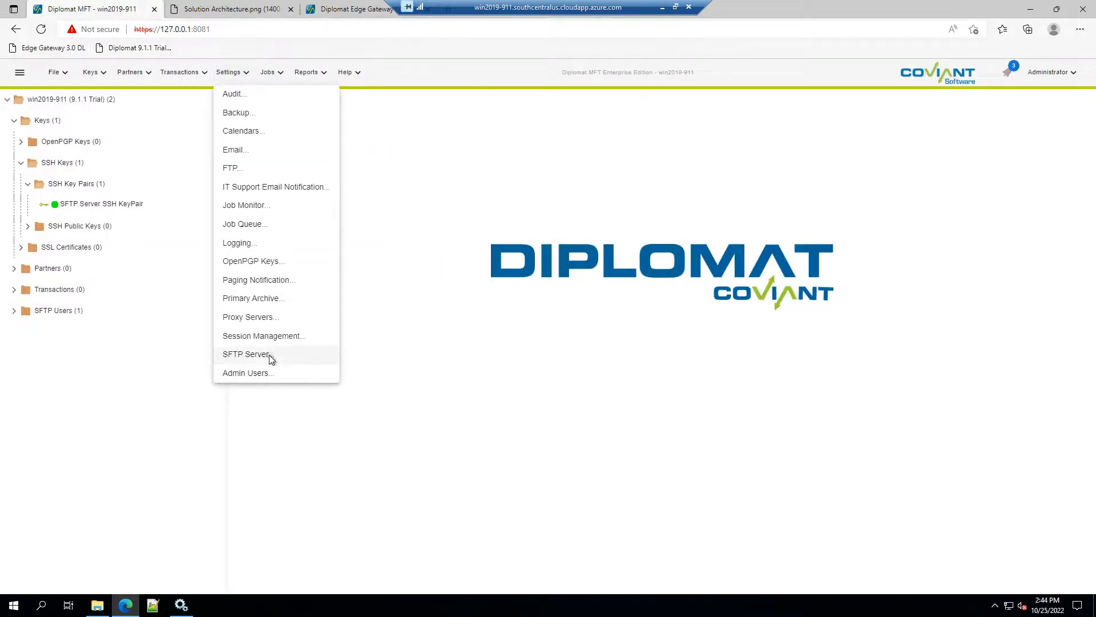
left_click(265, 348)
left_click_drag(371, 281, 192, 298)
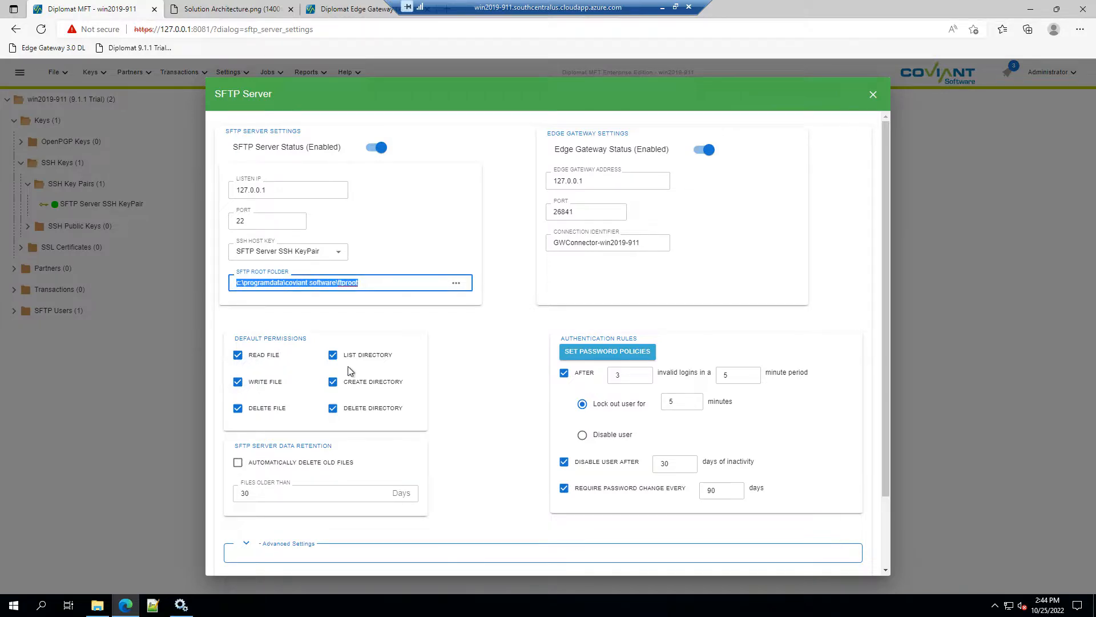
- Expand the advanced SFTP Server settings and review the key exchange, cipher, HMAC and compression options
scroll(306, 491, "down", 2)
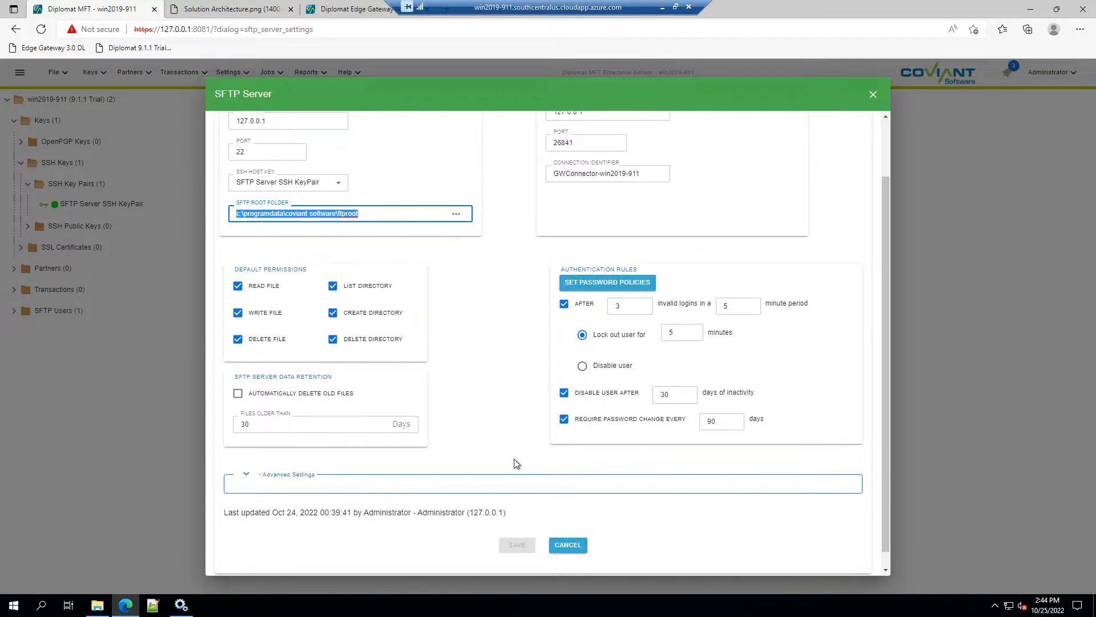
left_click(245, 481)
scroll(272, 491, "down", 2)
scroll(272, 438, "down", 1)
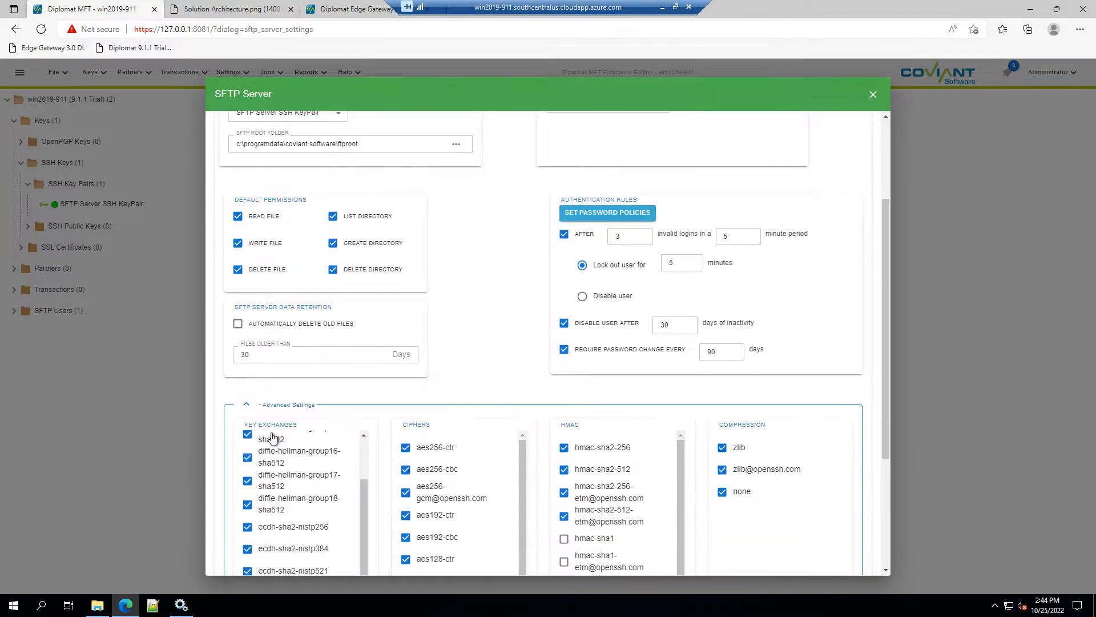
scroll(462, 457, "down", 2)
scroll(826, 453, "down", 2)
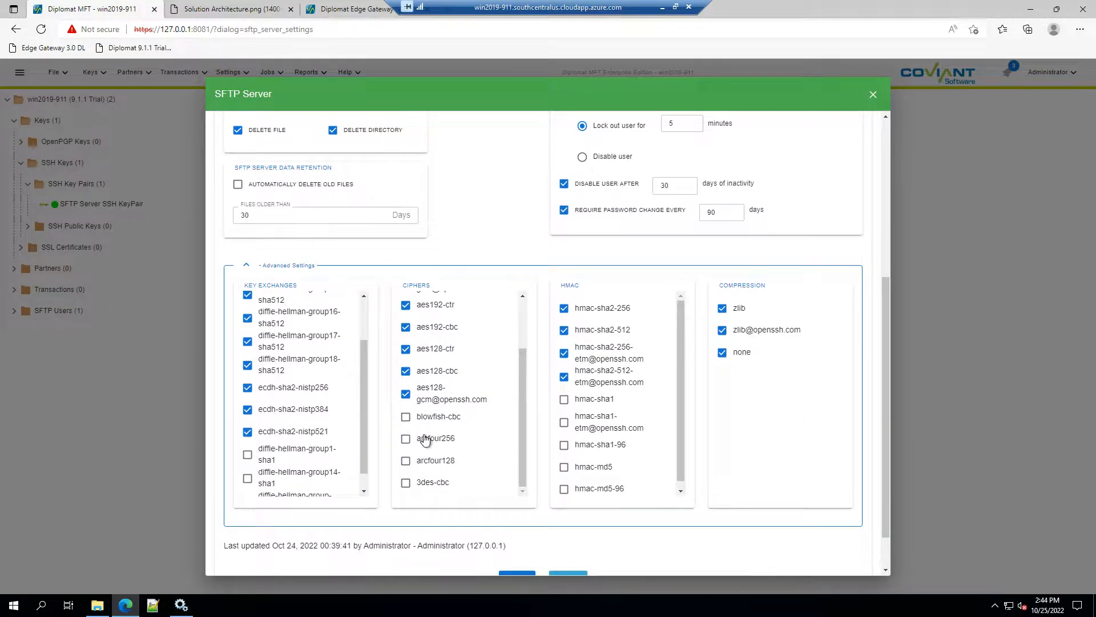
scroll(334, 484, "down", 1)
scroll(335, 483, "up", 2)
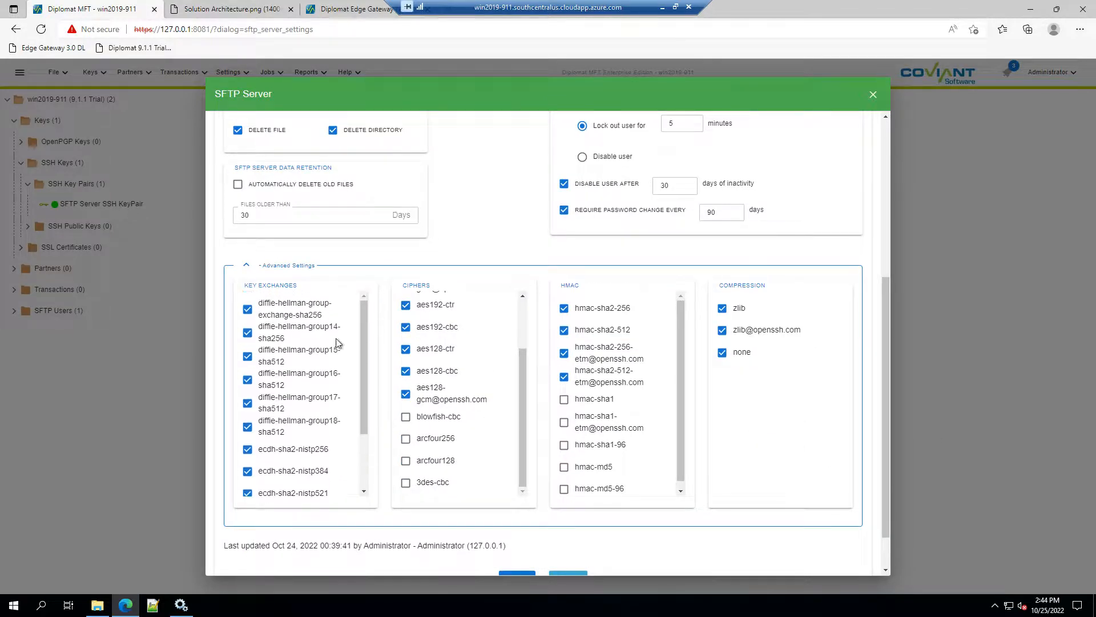
- Try enabling automatic deletion of old files under SFTP server data retention, and turn it off again
scroll(337, 466, "up", 3)
left_click(289, 331)
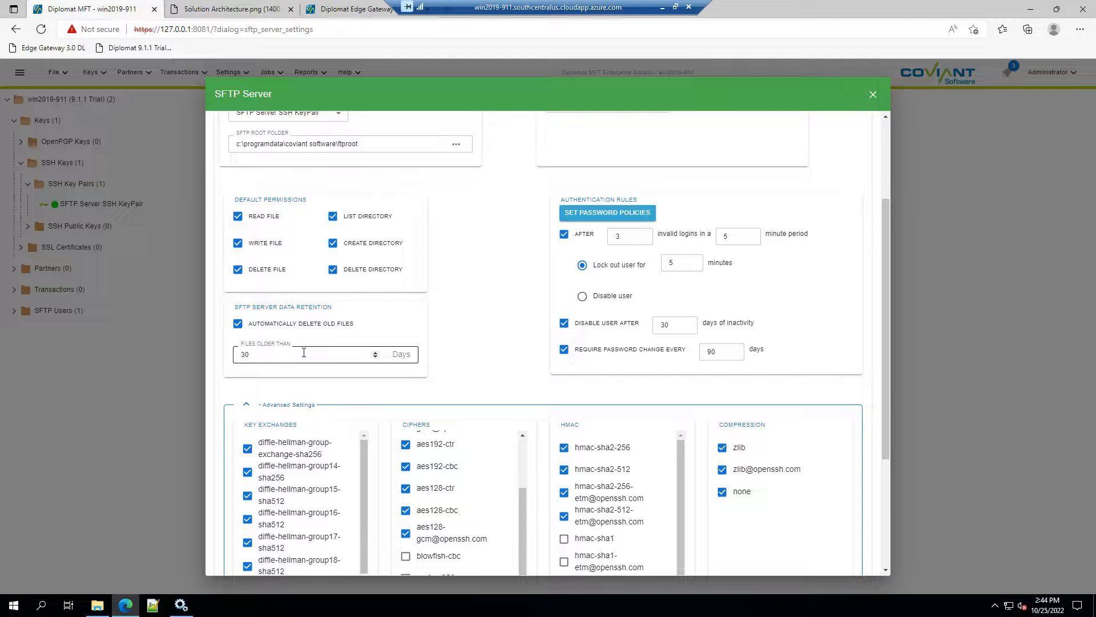
left_click(239, 325)
scroll(591, 337, "up", 3)
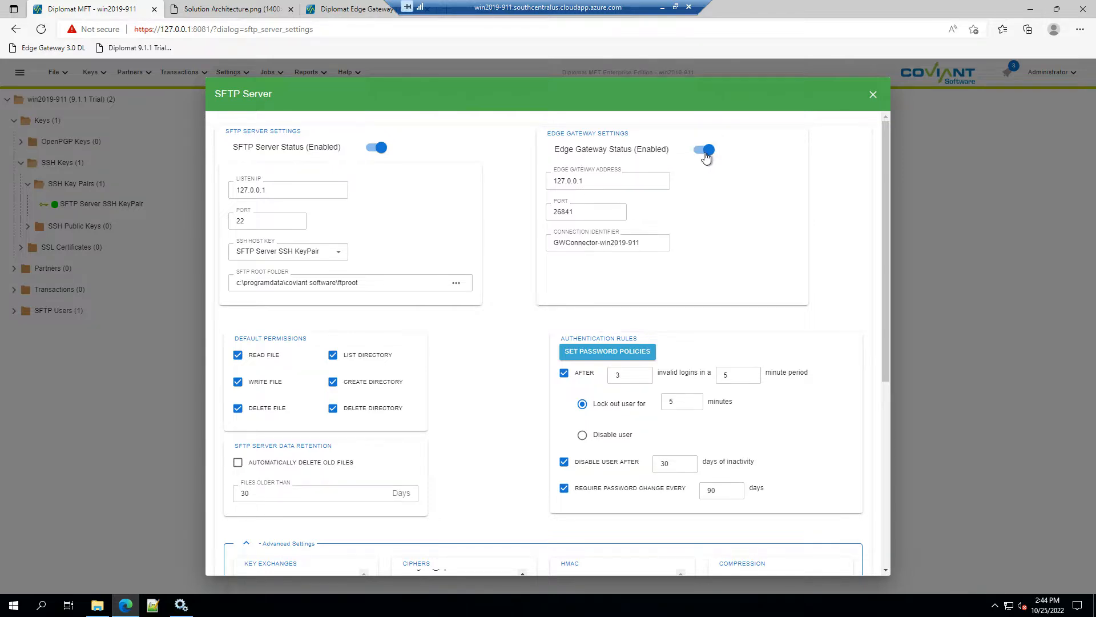
- Compare the Edge Gateway address and port in the SFTP Server settings with the solution architecture diagram and the Edge Gateway configuration
left_click(631, 180)
left_click(197, 8)
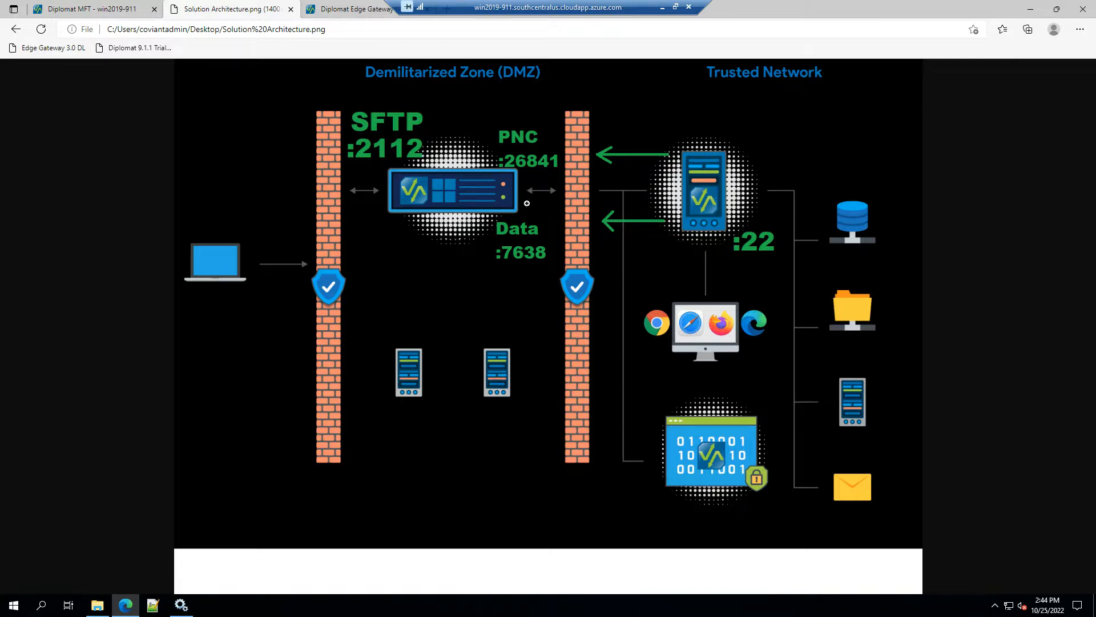
left_click(350, 9)
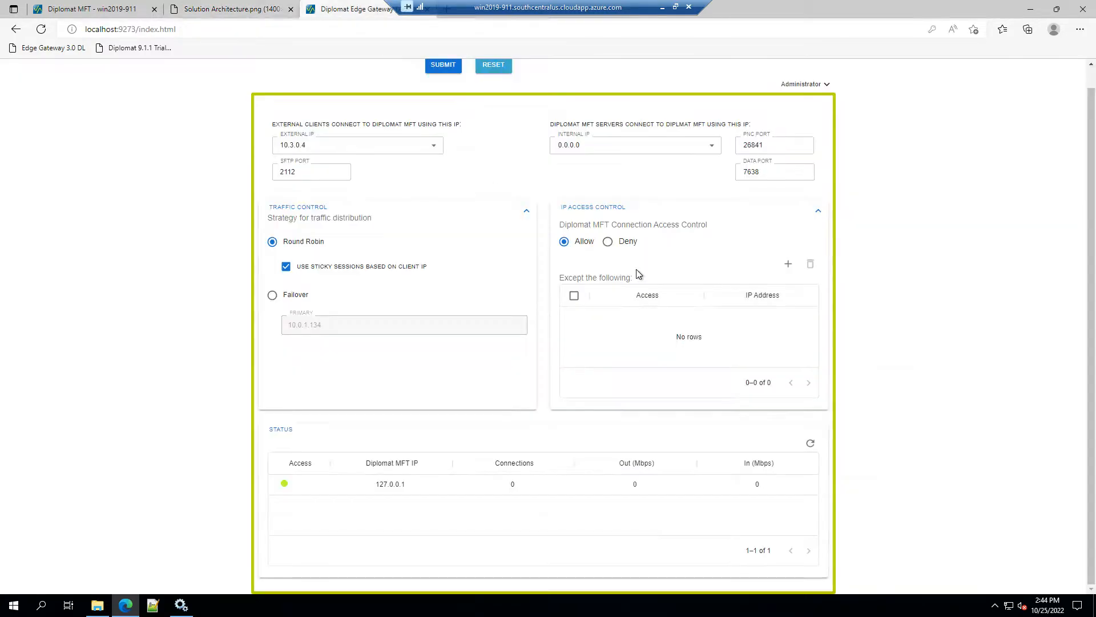
left_click(108, 16)
double_click(572, 180)
key("Tab")
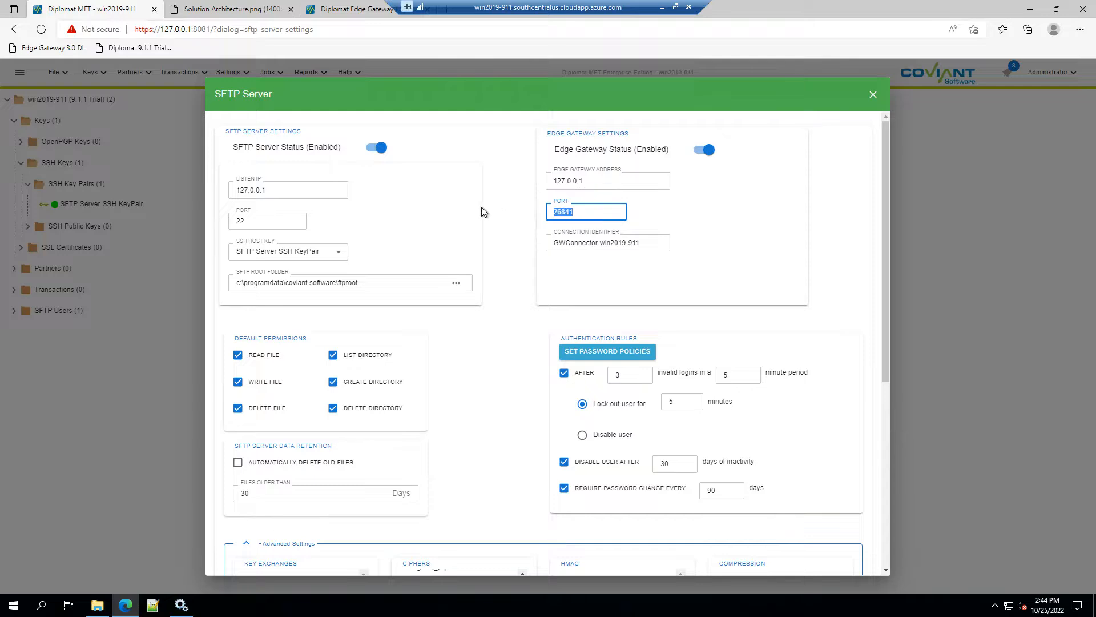
- Review the Edge Gateway connection identifier, and save the SFTP Server settings
left_click(623, 243)
left_click_drag(651, 243, 513, 246)
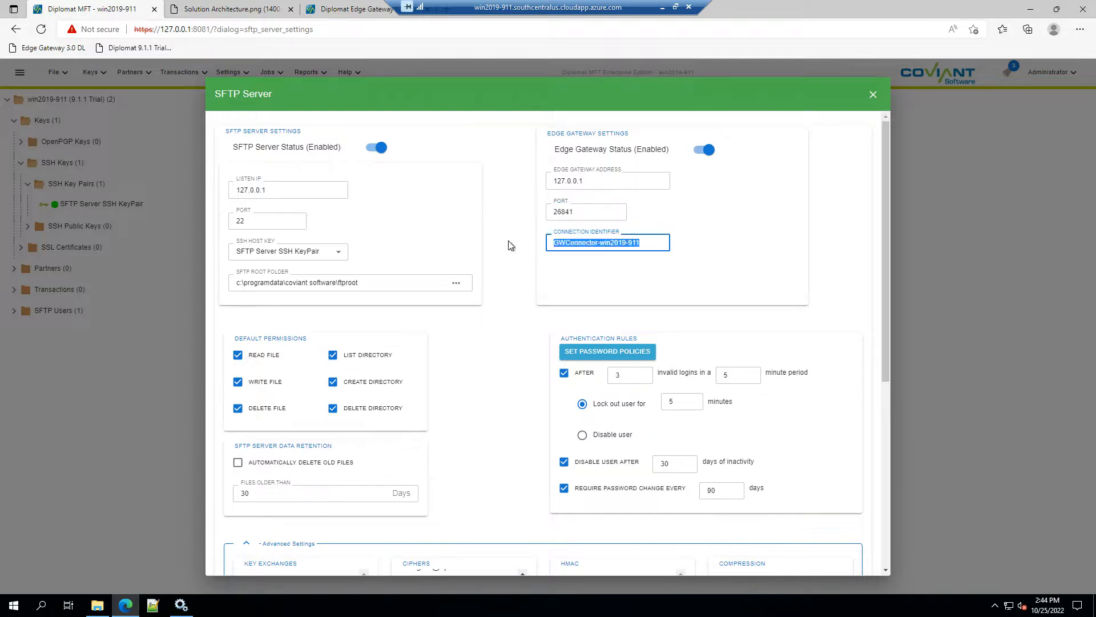
left_click(571, 245)
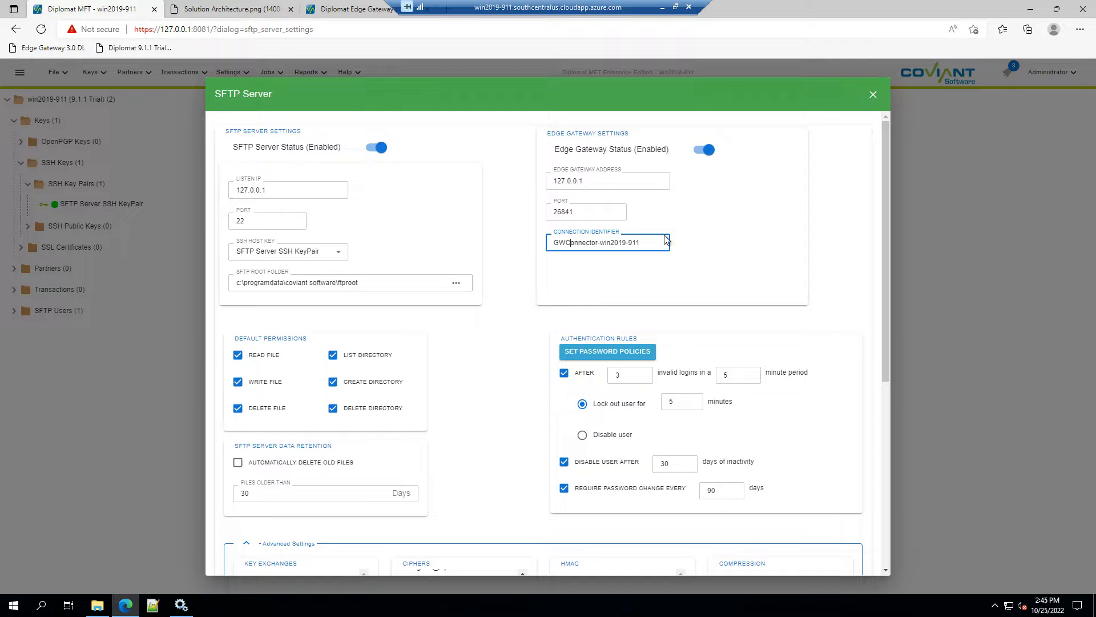
left_click_drag(658, 247, 546, 232)
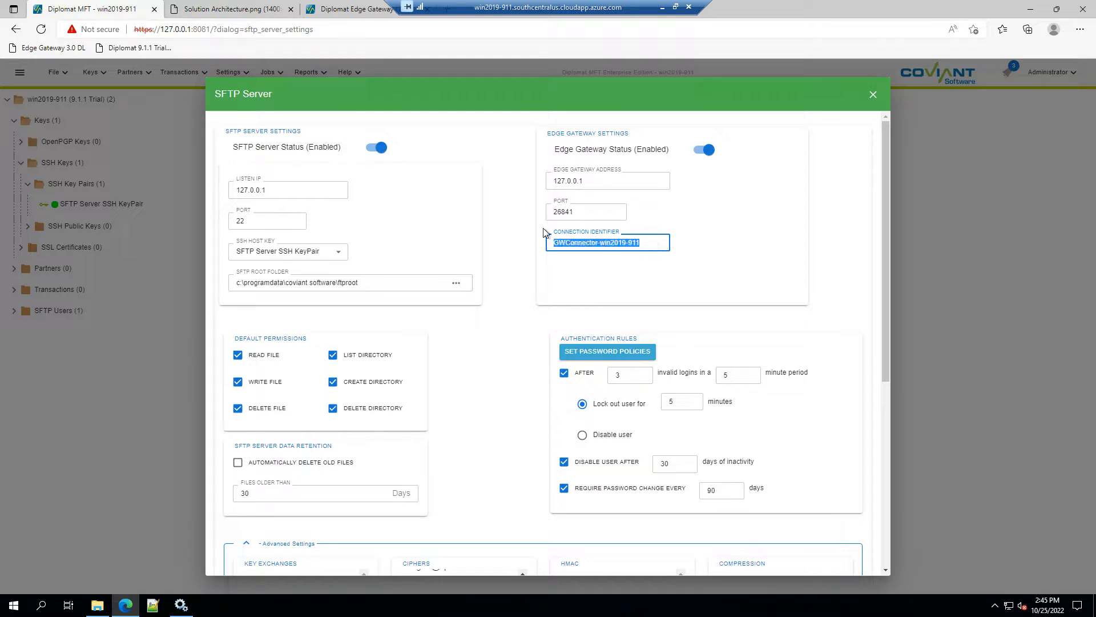
left_click(565, 241)
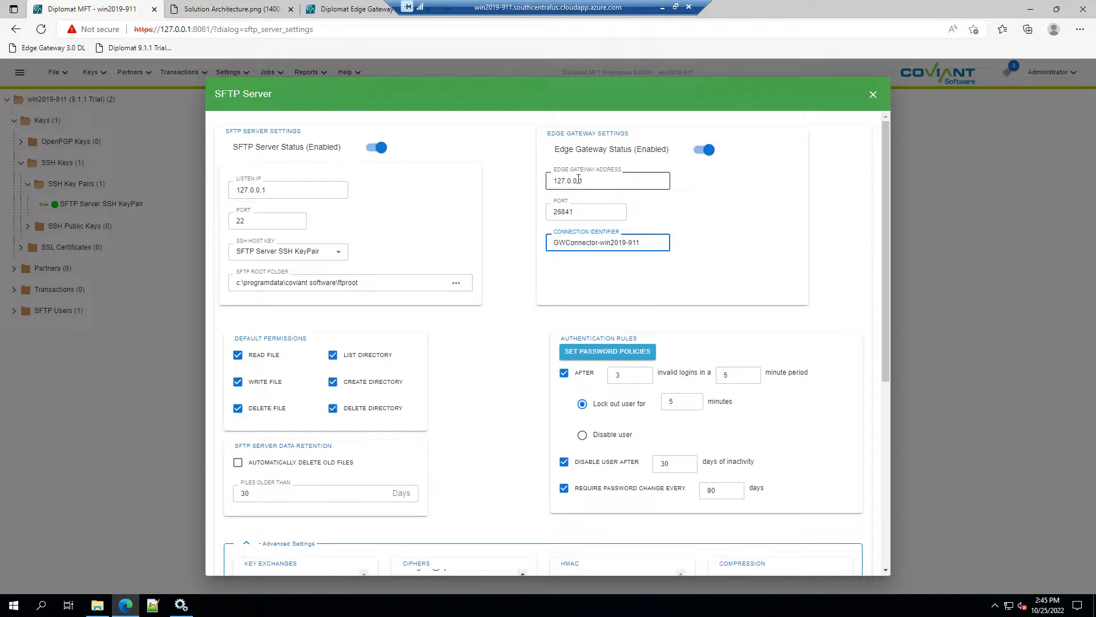
scroll(660, 511, "down", 6)
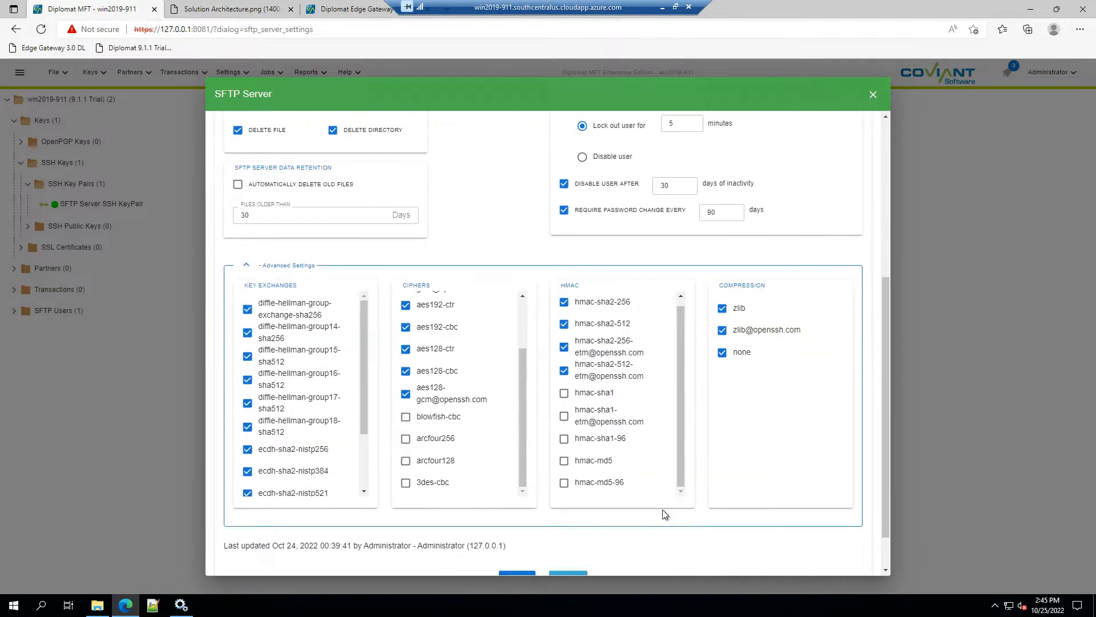
left_click(510, 530)
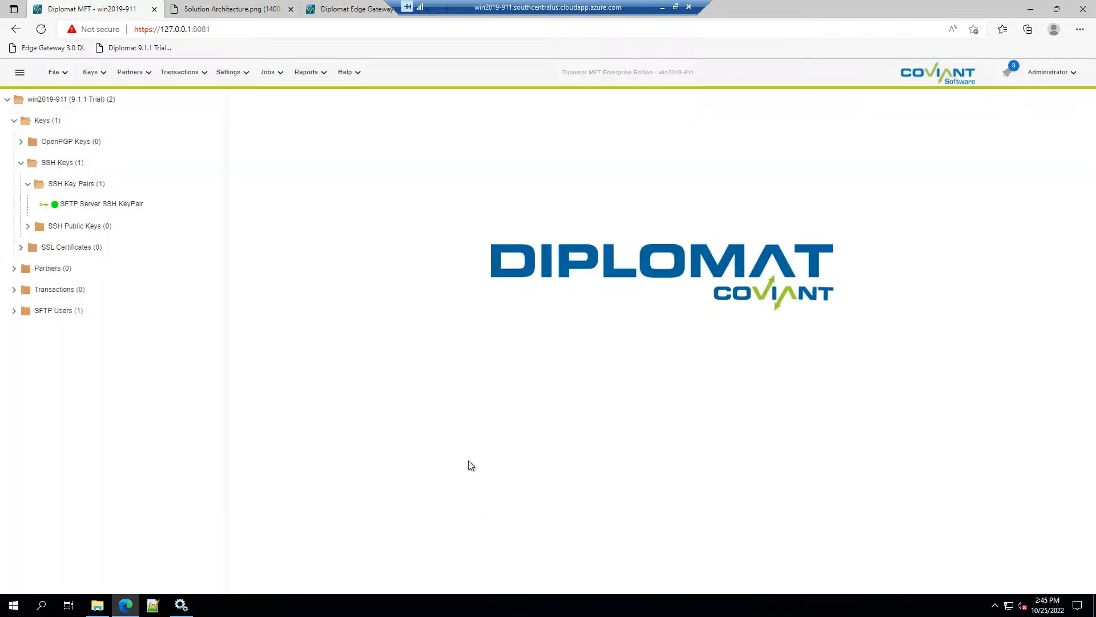
- Check the access status of the Diplomat MFT server in the Edge Gateway administration page
left_click(342, 10)
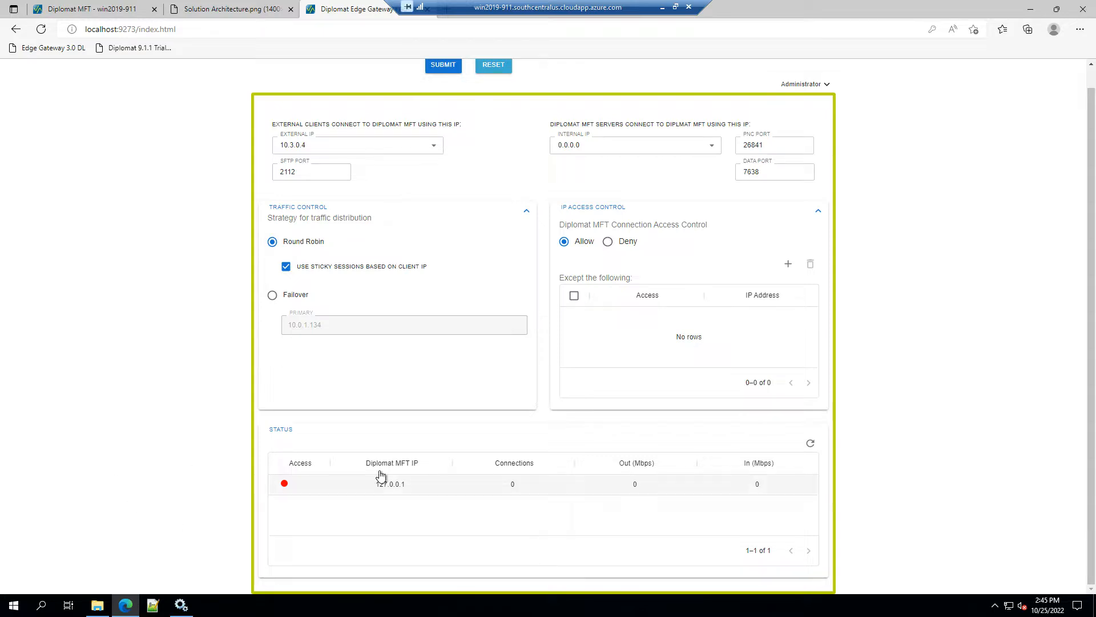
left_click(217, 10)
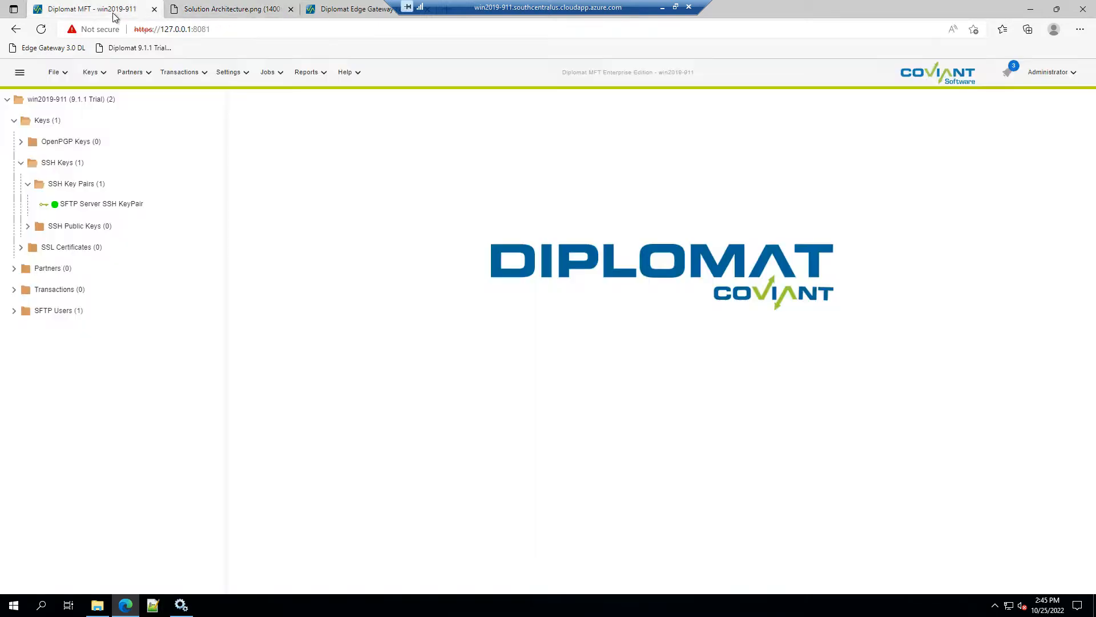
left_click(114, 11)
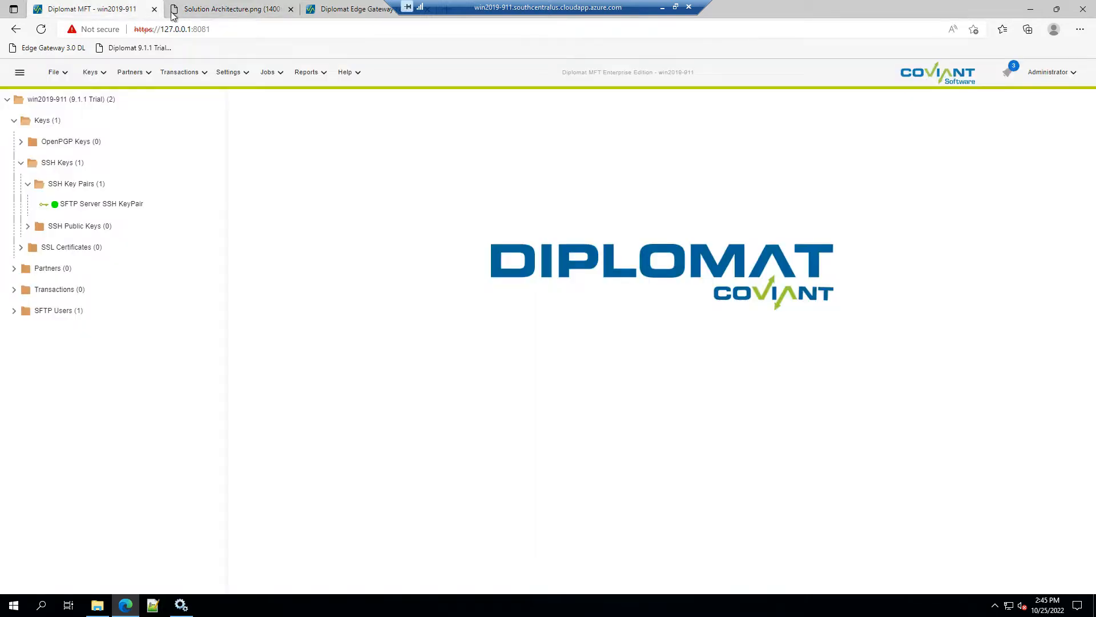
left_click(338, 9)
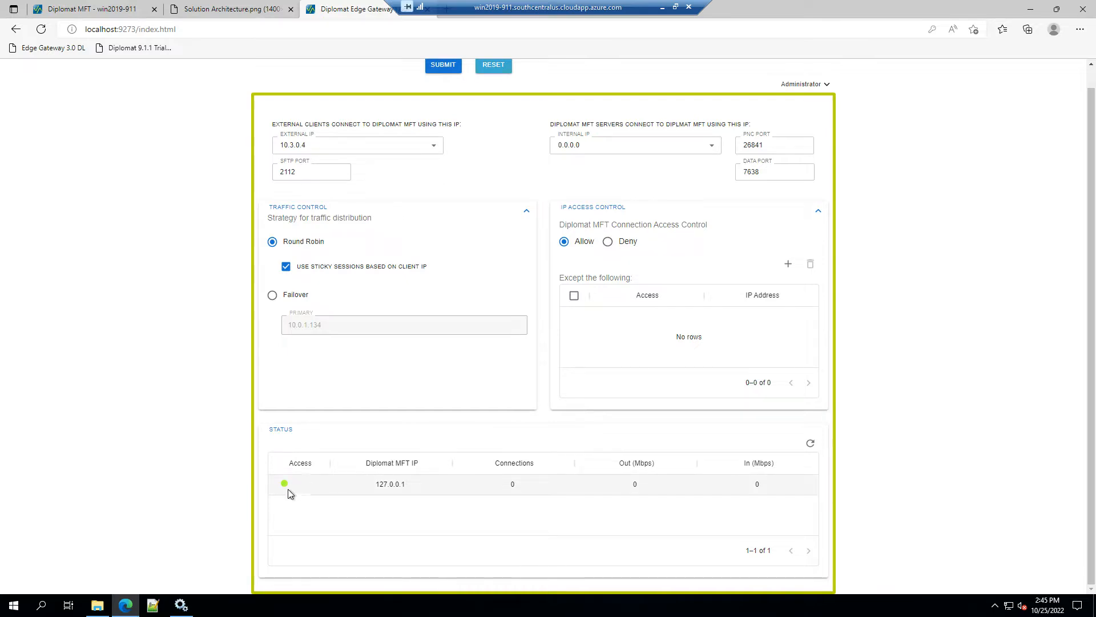
- Switch to FileZilla on the local computer and reconnect to the Azure site Edge Gateway TEST, aborting the previous connection in the current tab
left_click(662, 8)
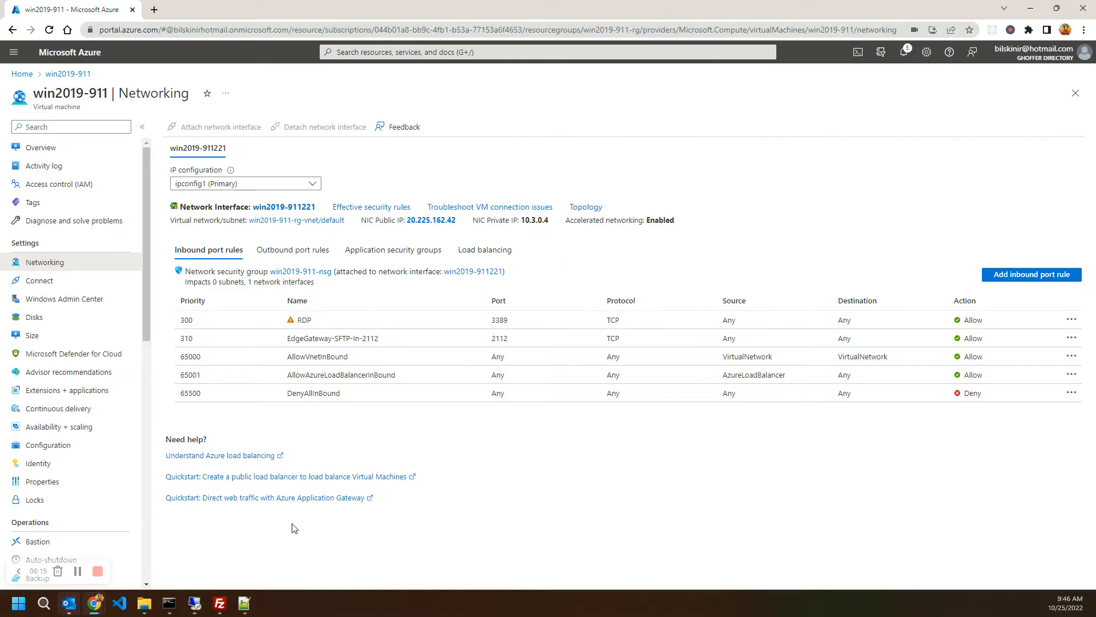
left_click(220, 602)
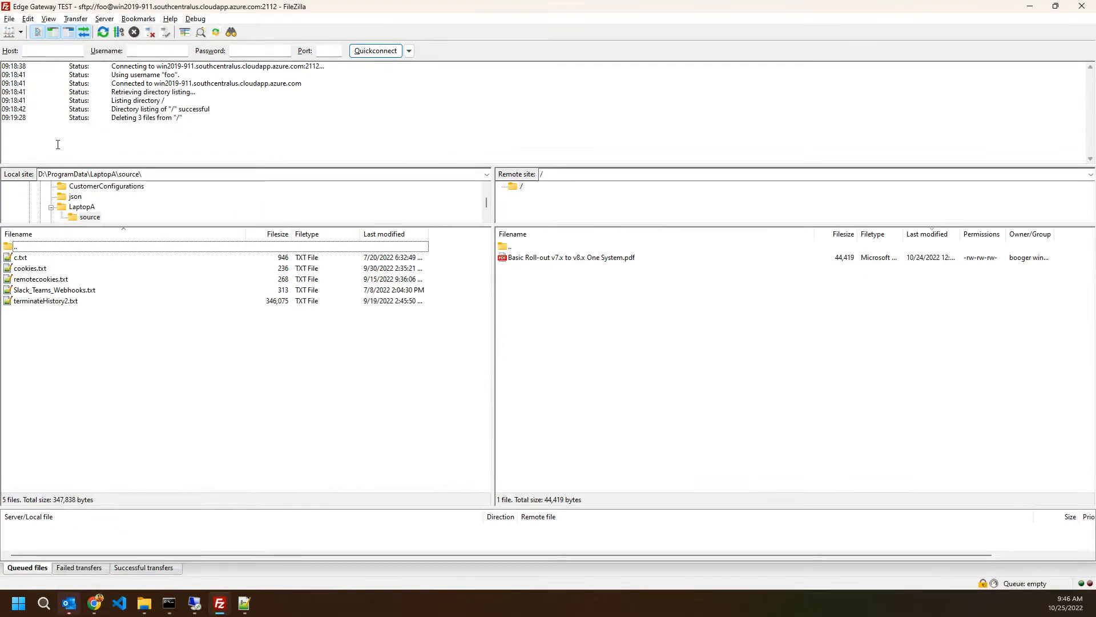
left_click(21, 33)
mouse_move(179, 85)
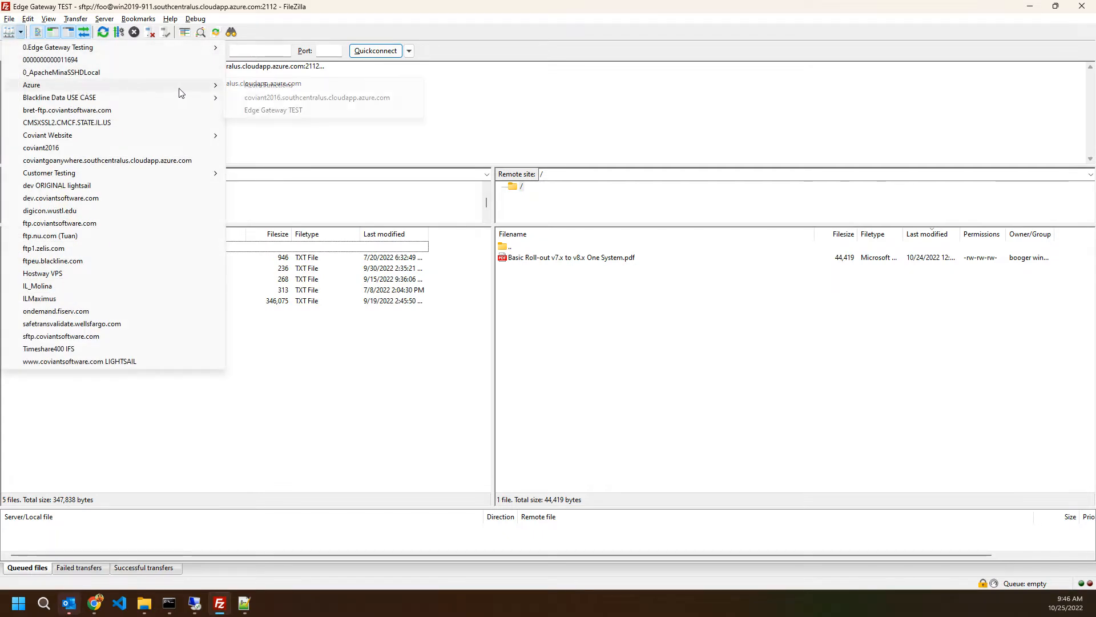
left_click(257, 110)
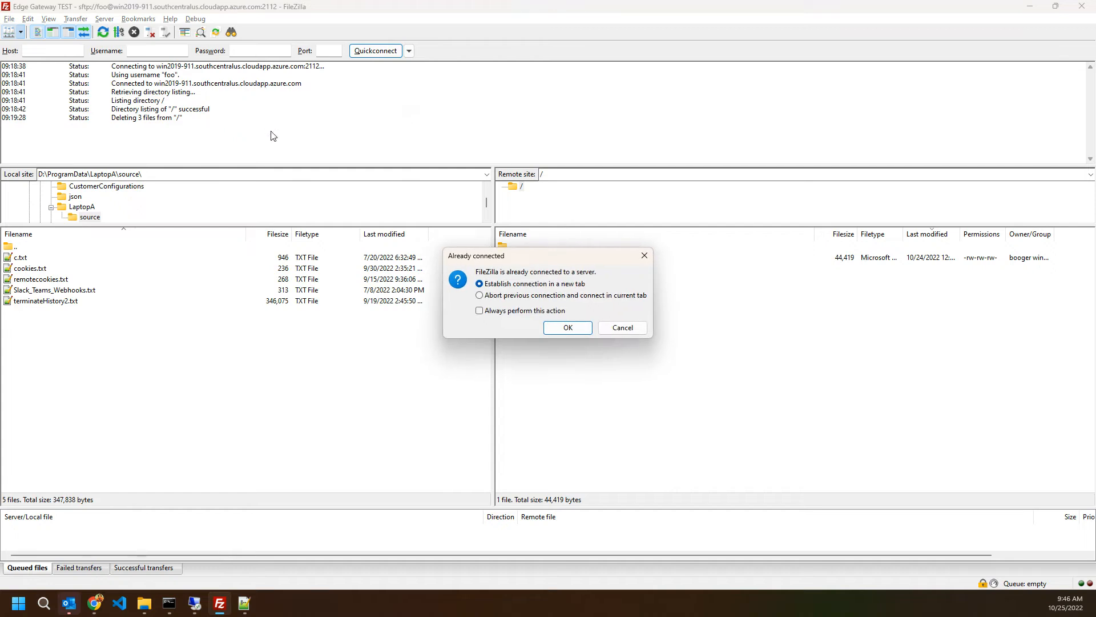
left_click(558, 297)
left_click(560, 329)
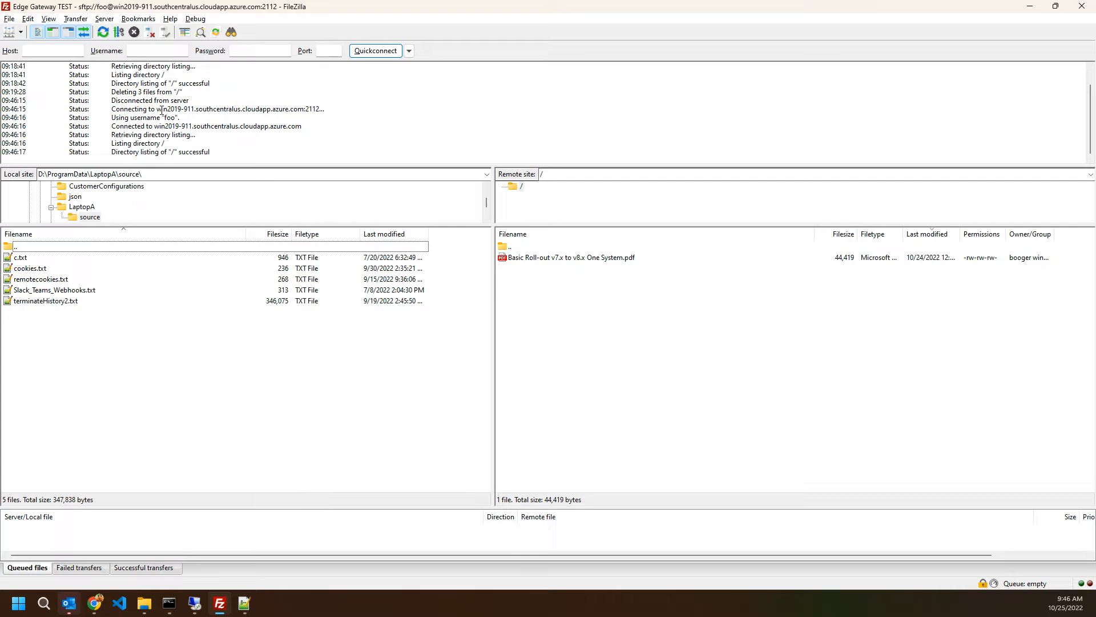
- Examine the host name and port in the FileZilla connection log, and check the connection status in Edge Gateway on the remote desktop
left_click_drag(158, 109, 303, 106)
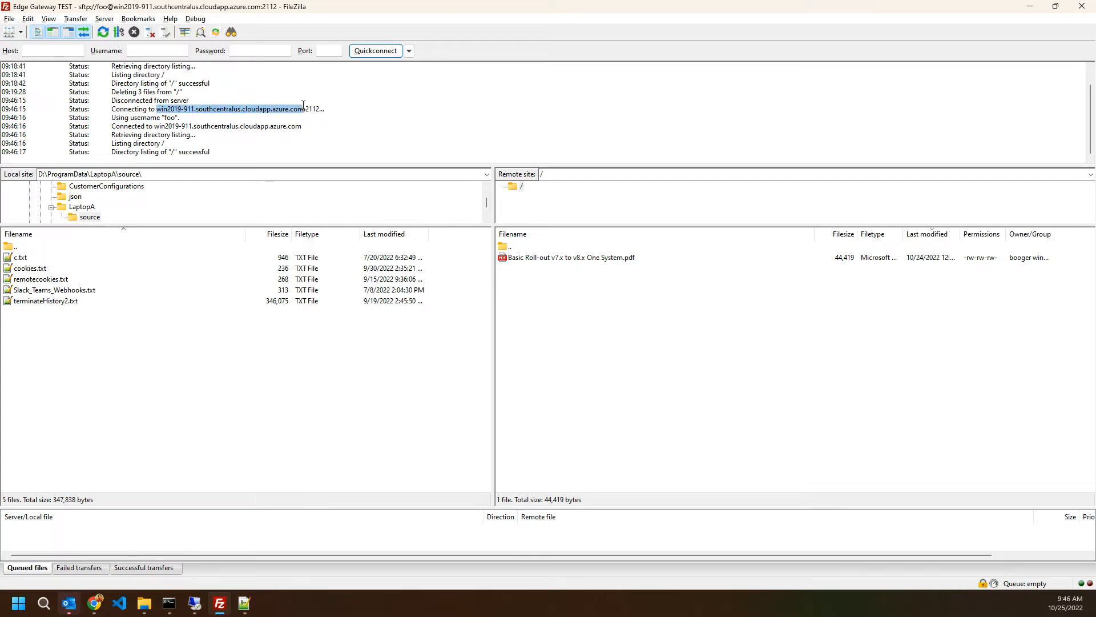
left_click(273, 117)
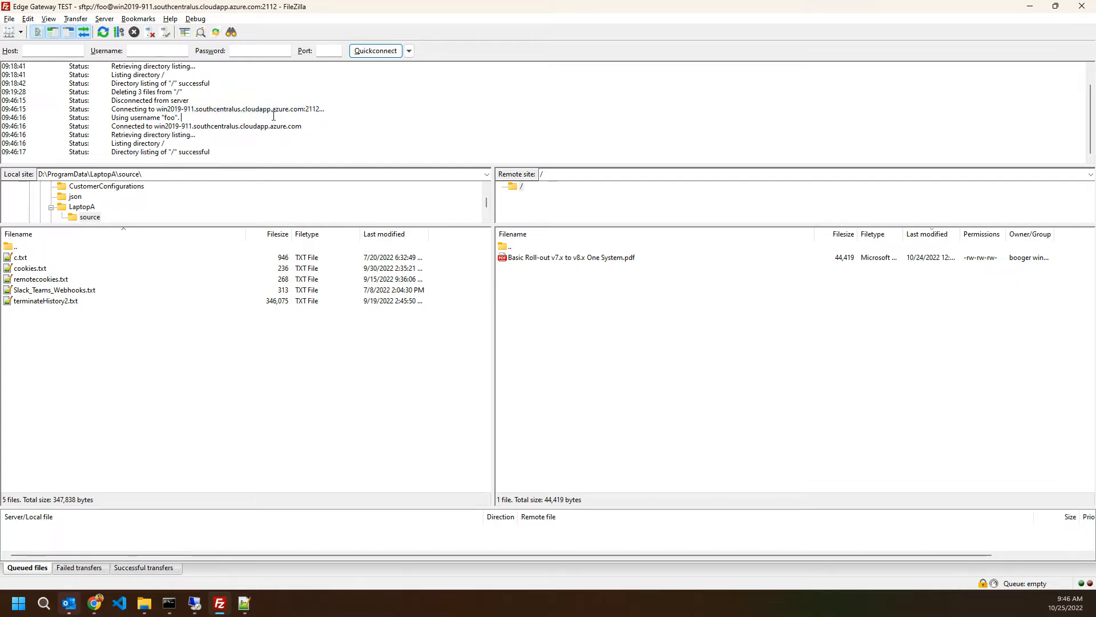
left_click_drag(157, 109, 325, 108)
left_click(537, 348)
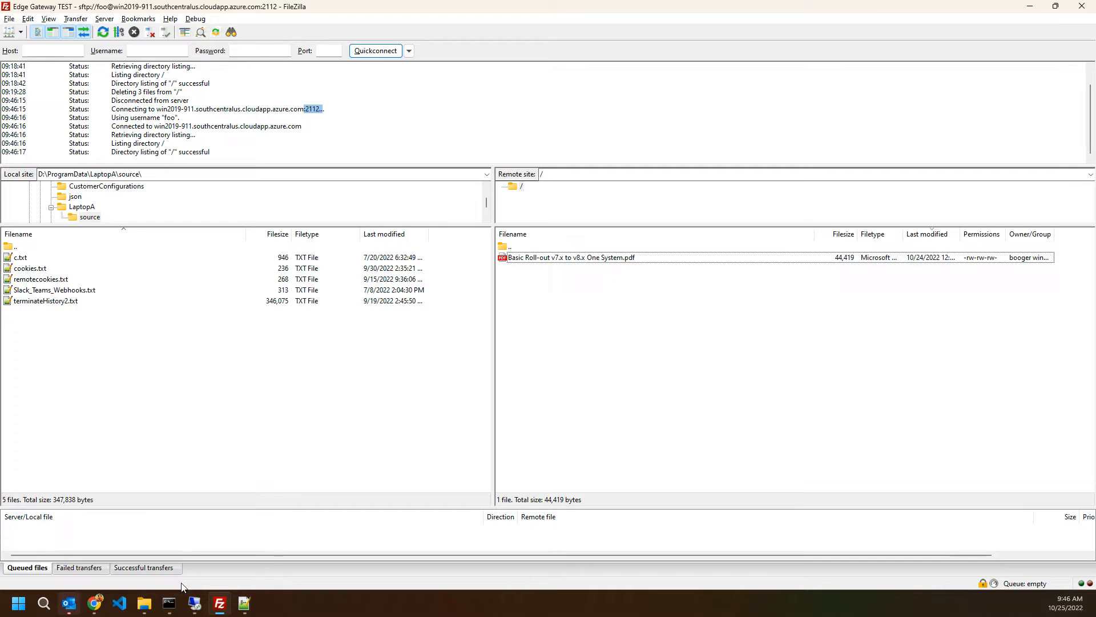
left_click(195, 603)
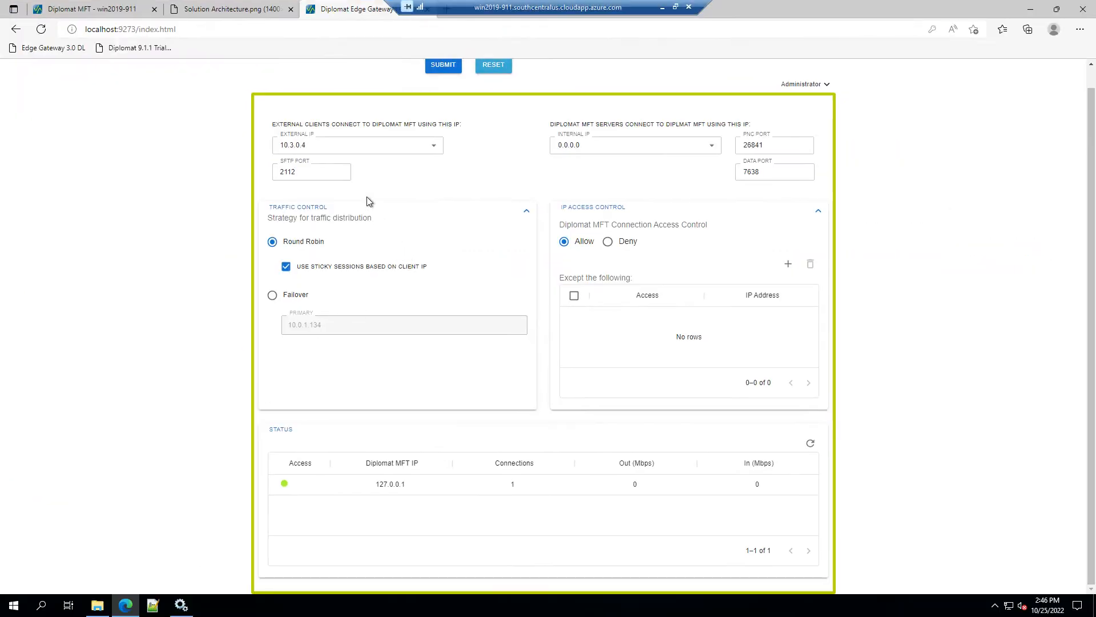
- Copy the SFTP root folder path from Diplomat MFT's SFTP Server settings and view that folder in File Explorer
left_click(102, 11)
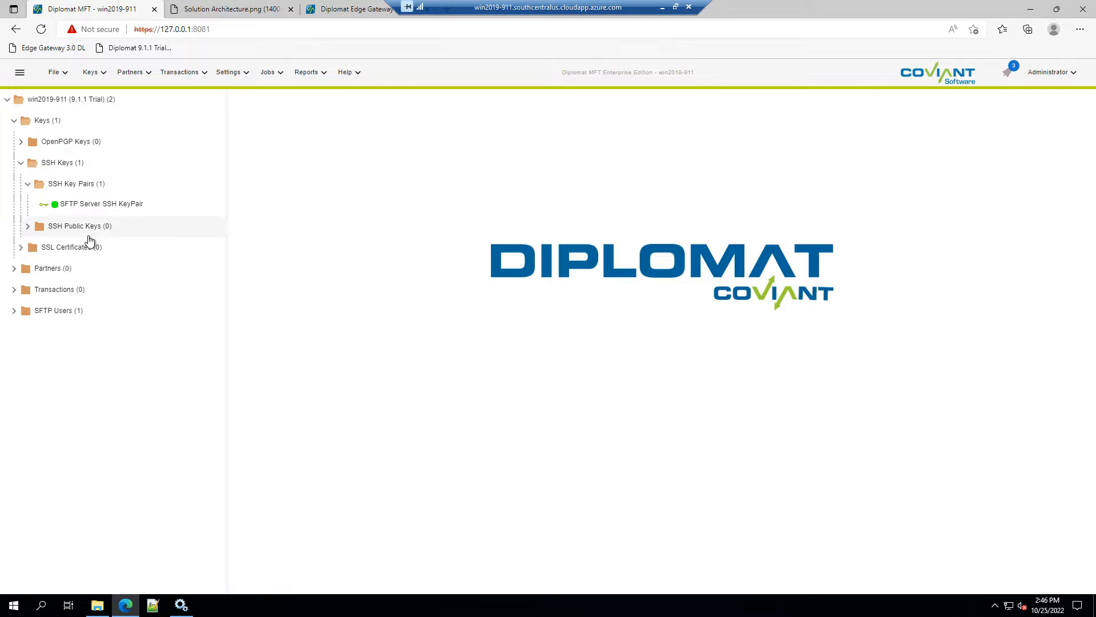
left_click(245, 73)
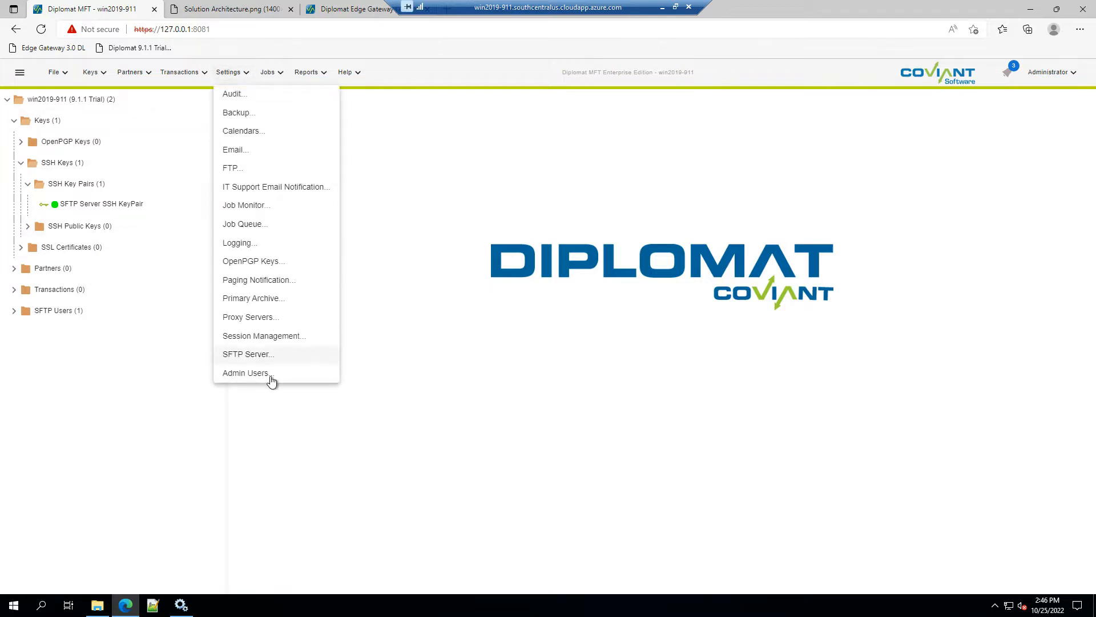
left_click(262, 355)
left_click_drag(359, 283, 107, 286)
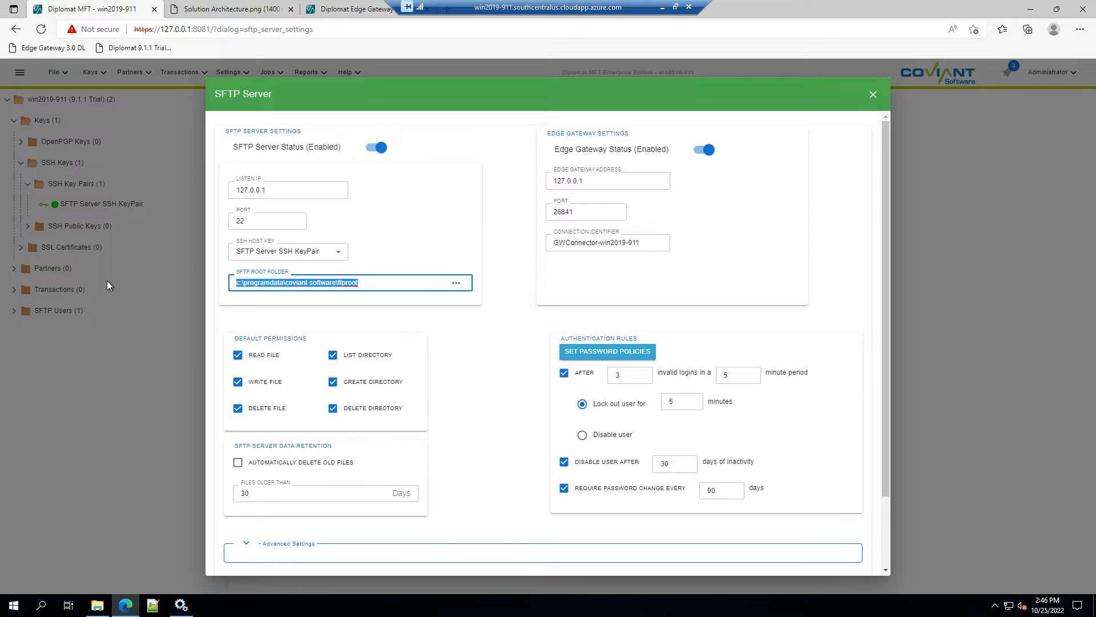
key("ctrl+c")
key("super+r")
key("ctrl+v")
key("Return")
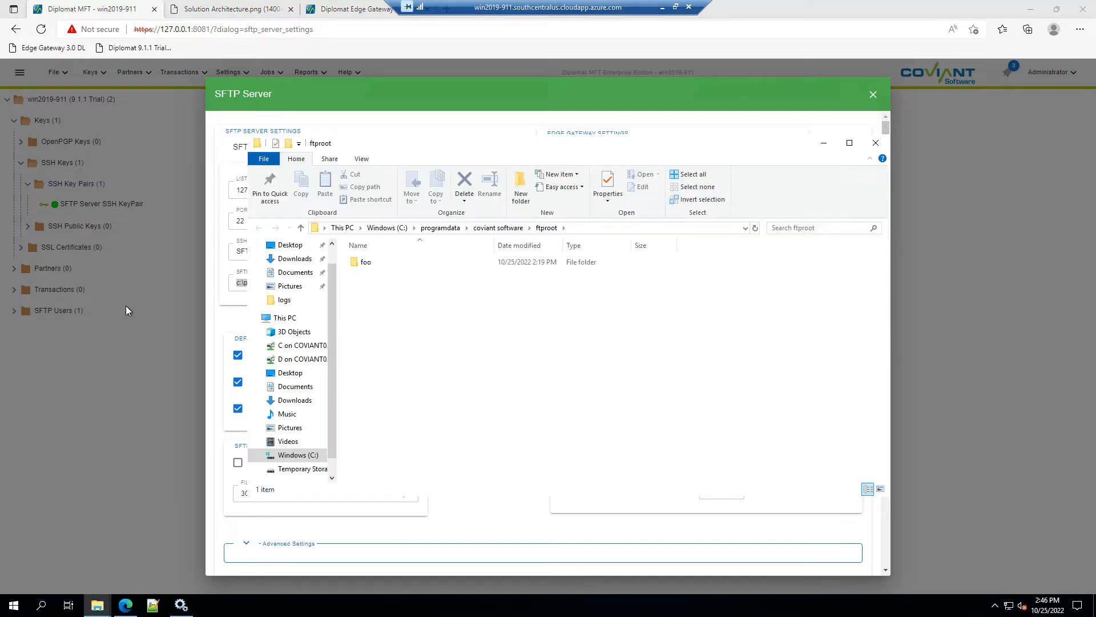
left_click(45, 402)
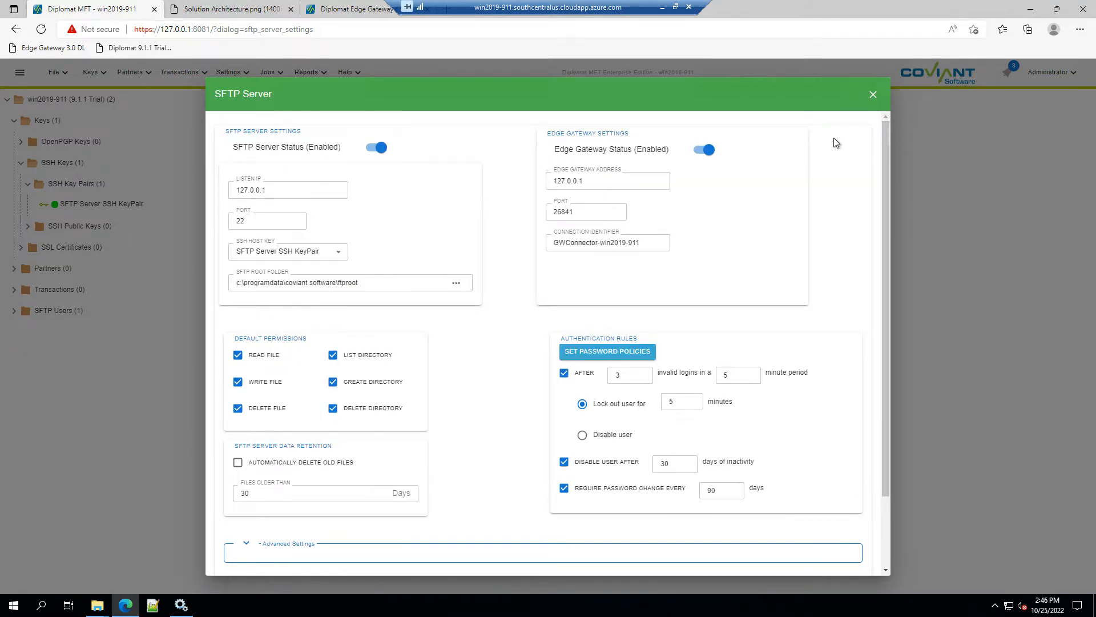
- Close the SFTP Server settings, open the SFTP user foo and review its home folder
left_click(873, 94)
left_click(14, 310)
left_click(50, 330)
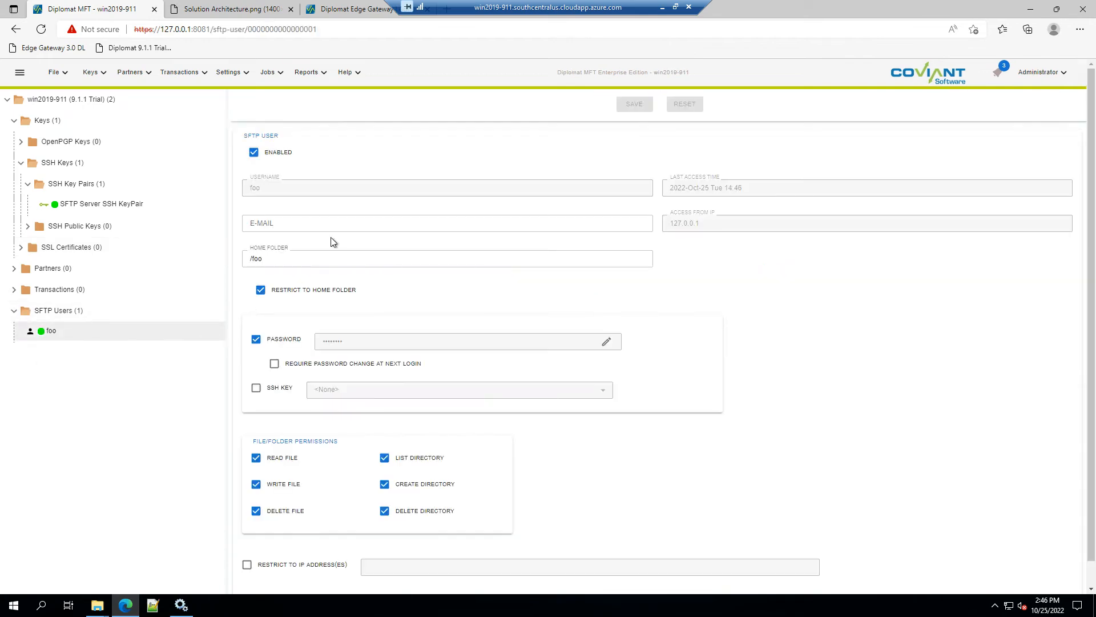
left_click_drag(268, 260, 243, 263)
left_click(278, 261)
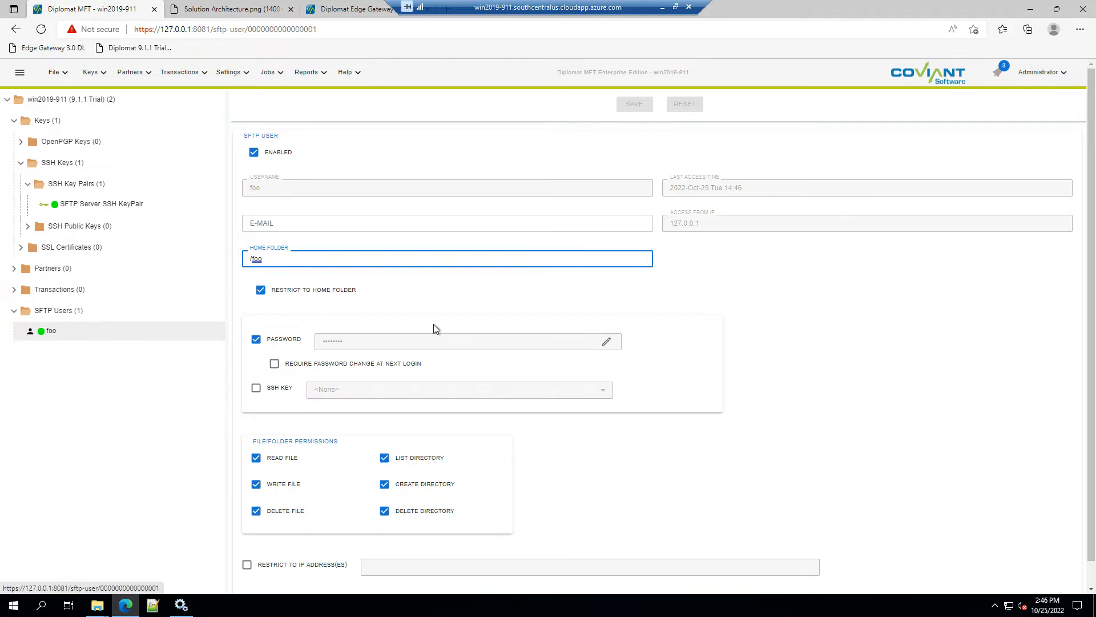
- Switch to File Explorer on the remote desktop and open the foo folder inside ftproot
key("alt+Tab")
double_click(369, 267)
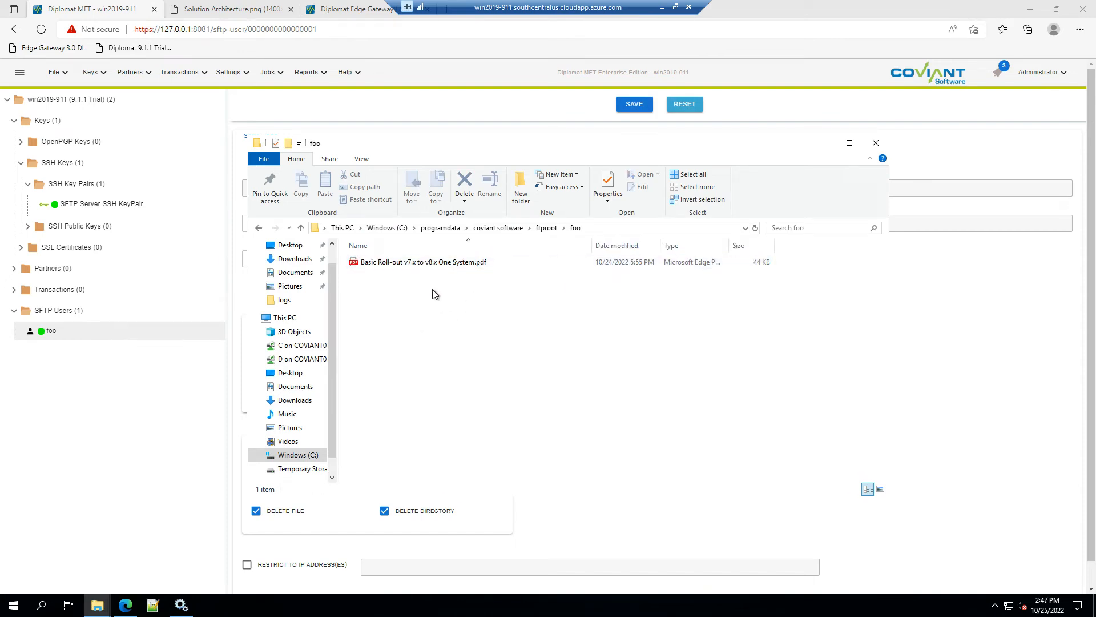
- Switch to FileZilla on the local computer and upload all the text files, c.txt through terminateHistory2.txt, to the remote root folder
left_click(663, 7)
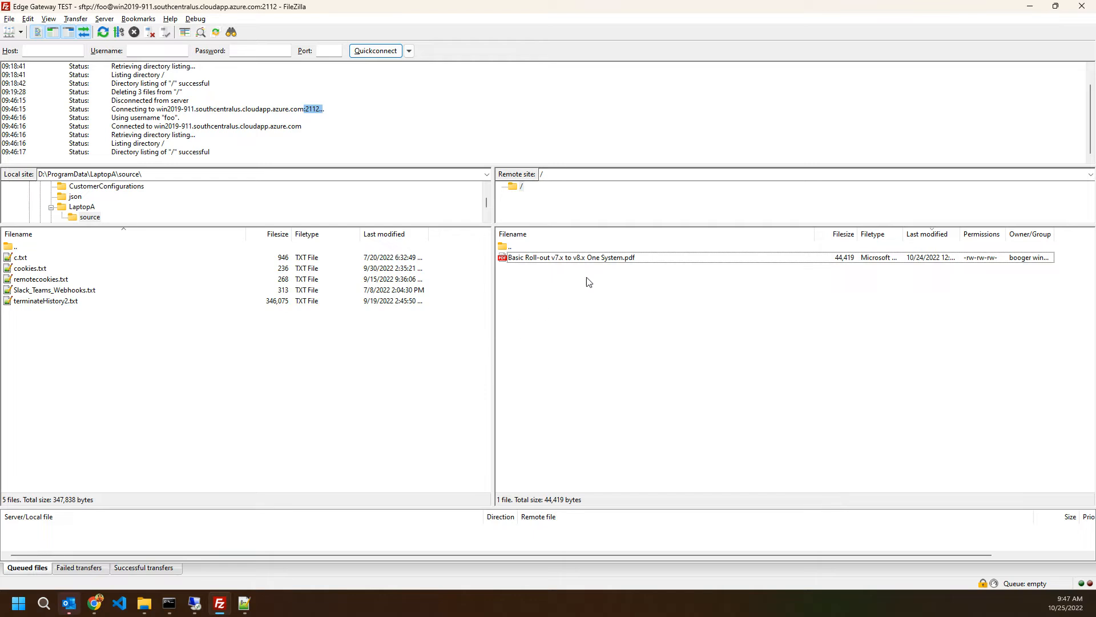
left_click(64, 303)
left_click(30, 260, "shift")
left_click_drag(29, 263, 611, 299)
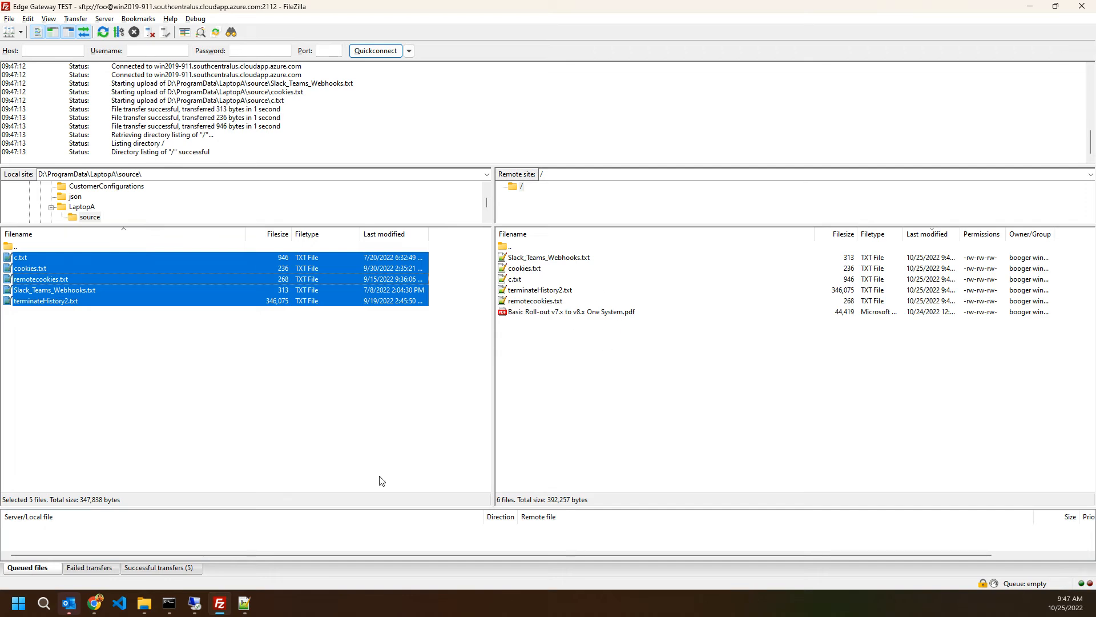
- Return to the remote desktop, check the foo folder for the uploaded files and close File Explorer
left_click(195, 606)
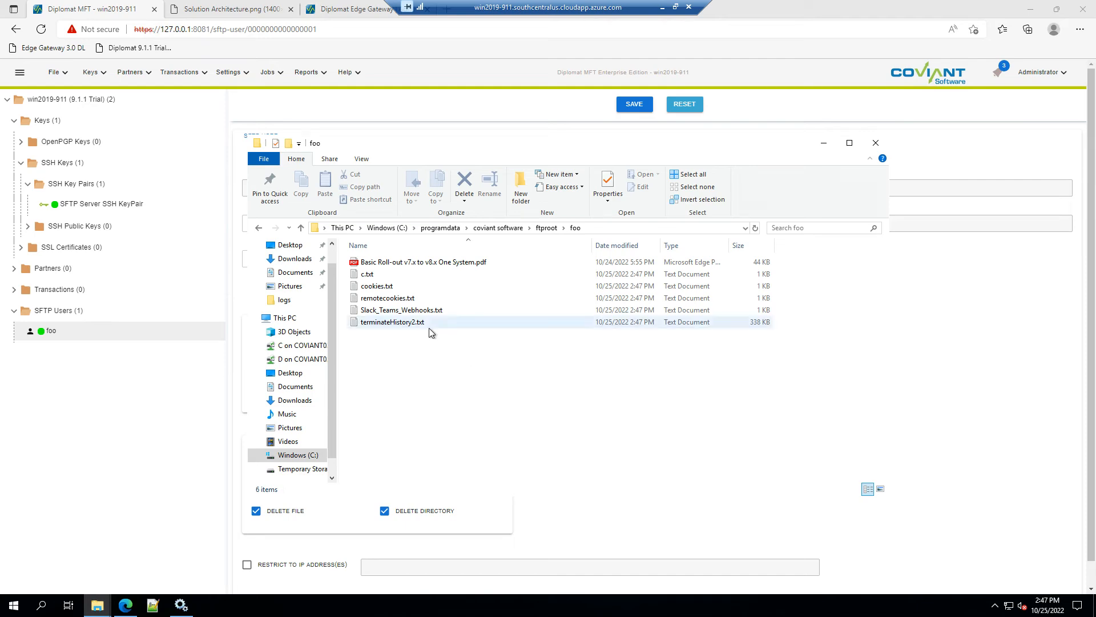
left_click(875, 144)
- View the Solution Architecture diagram on the remote desktop, and switch to the Azure portal's inbound port rules on the local computer
left_click(247, 9)
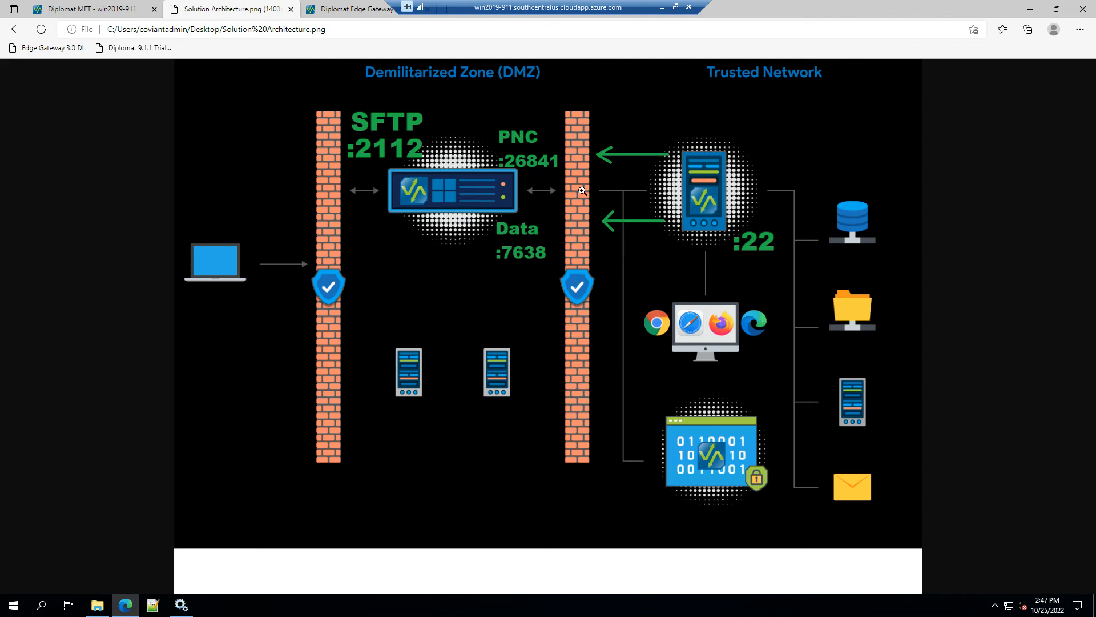
left_click(662, 7)
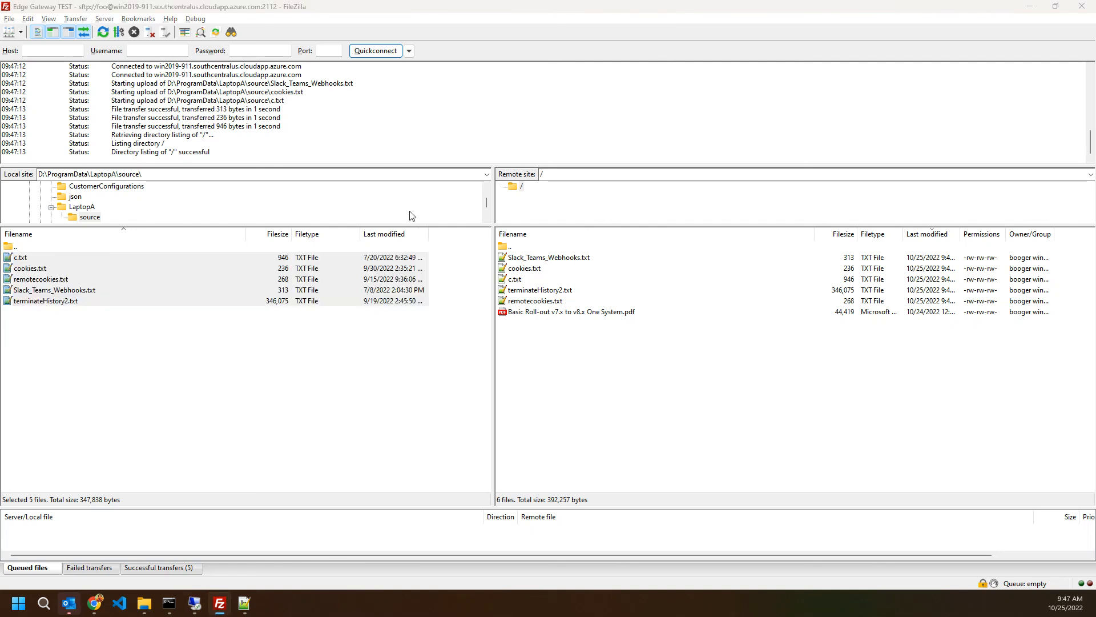
key("alt+Tab")
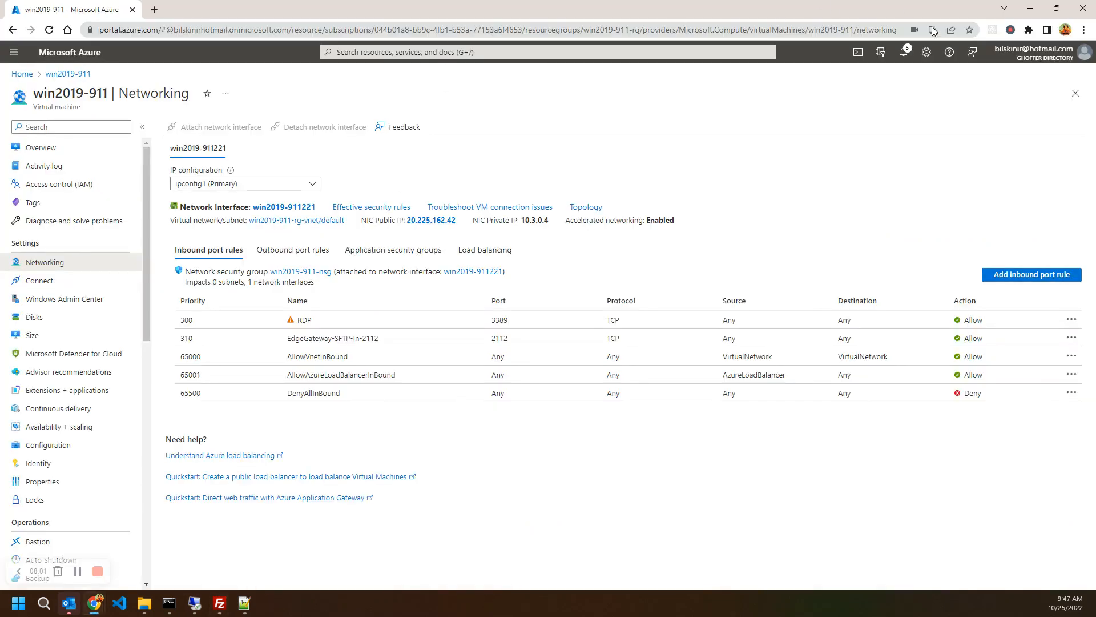